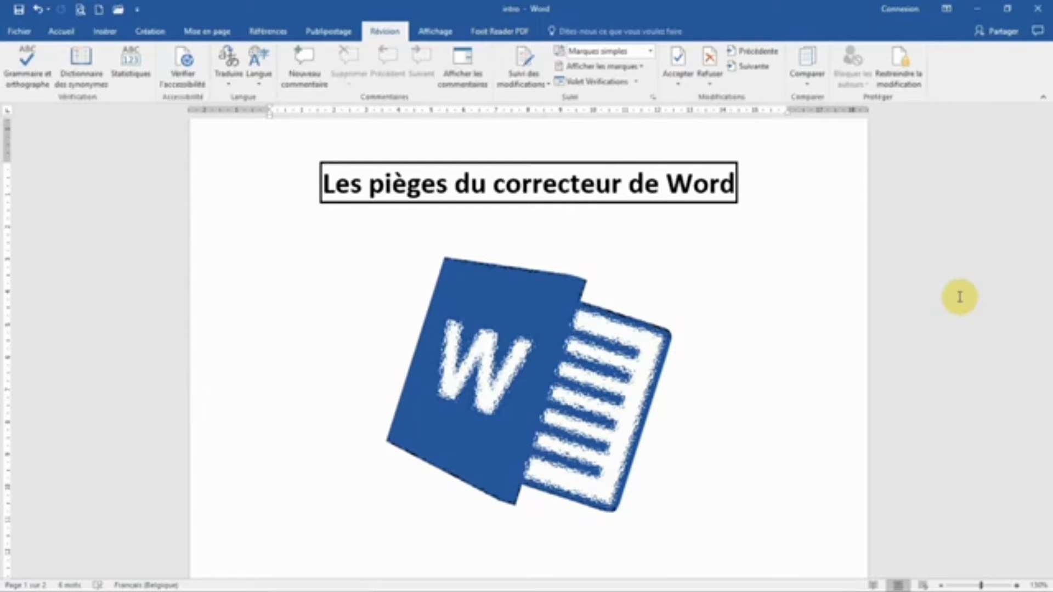
Step: Switch to the Correcteur document and replace the misspelled word "courrage" with the suggestion "courage"
mouse_move(210, 587)
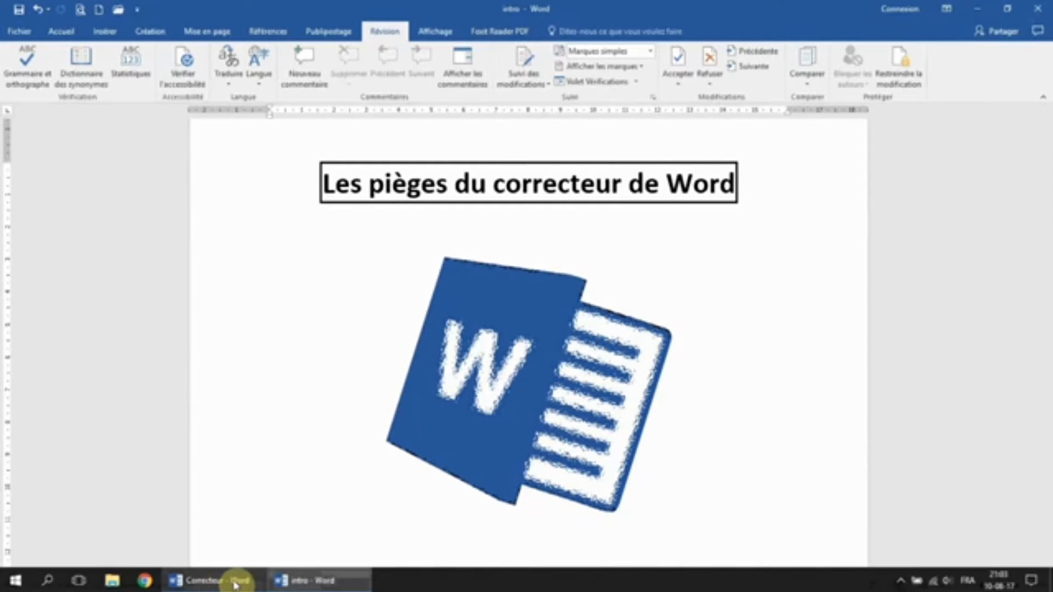
click(218, 580)
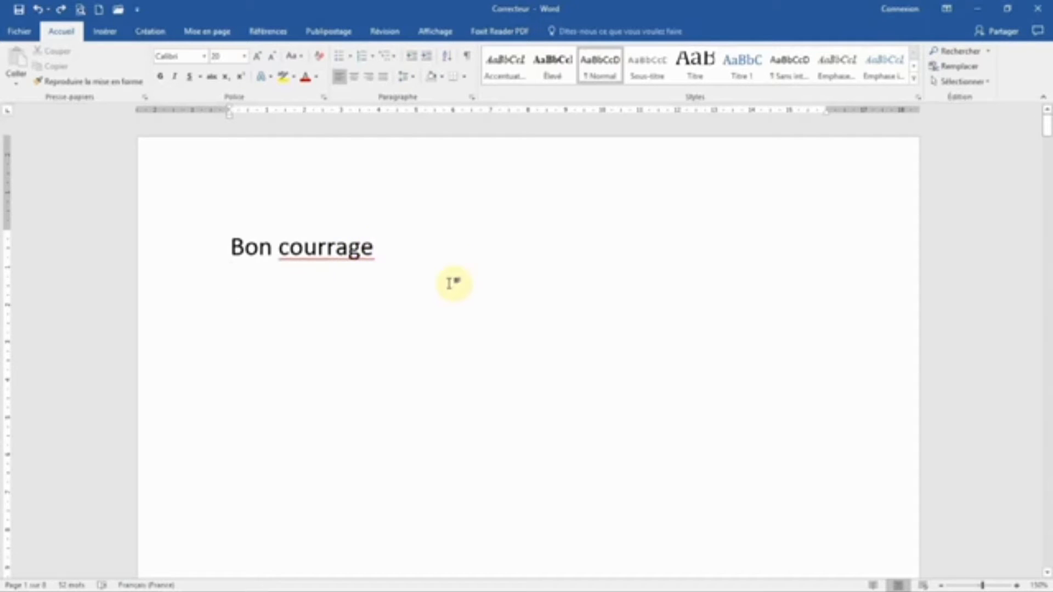
right_click(333, 250)
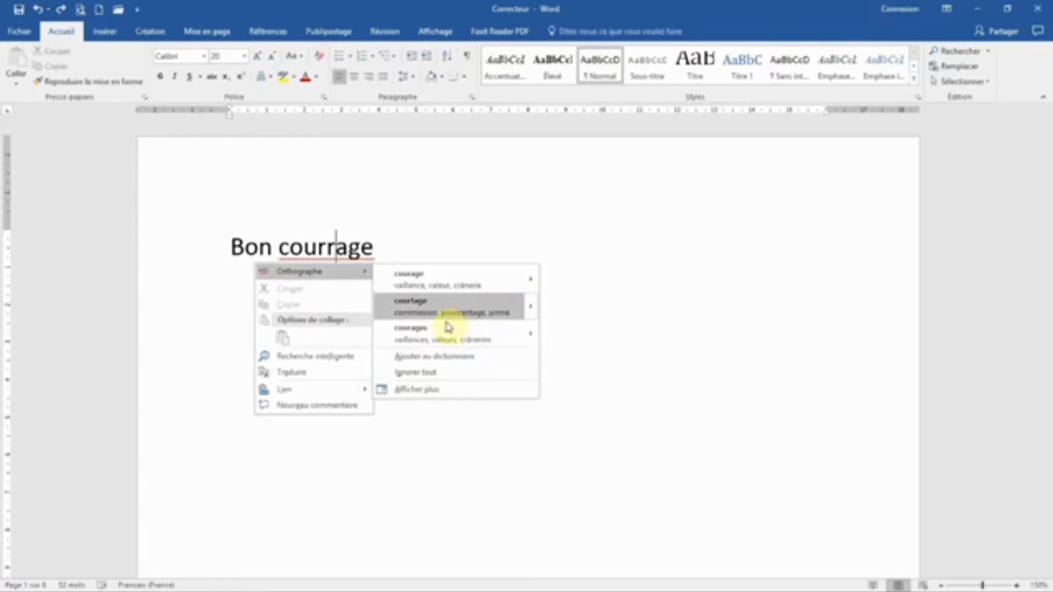
click(456, 281)
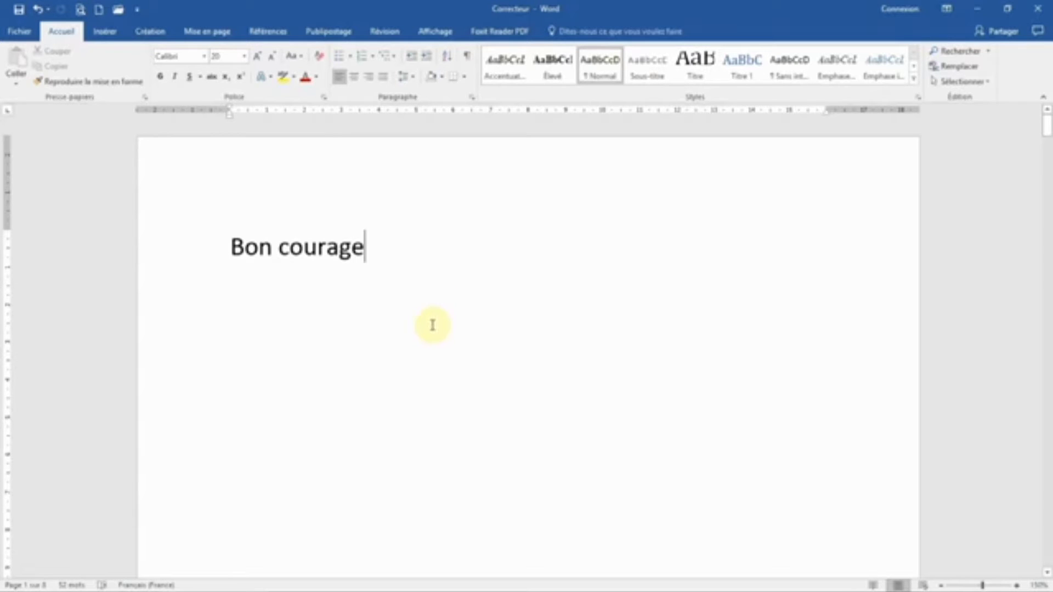
Step: Ignore all occurrences of the flagged surname on the second page in the spelling check
scroll(437, 331, down, 9)
scroll(437, 331, down, 8)
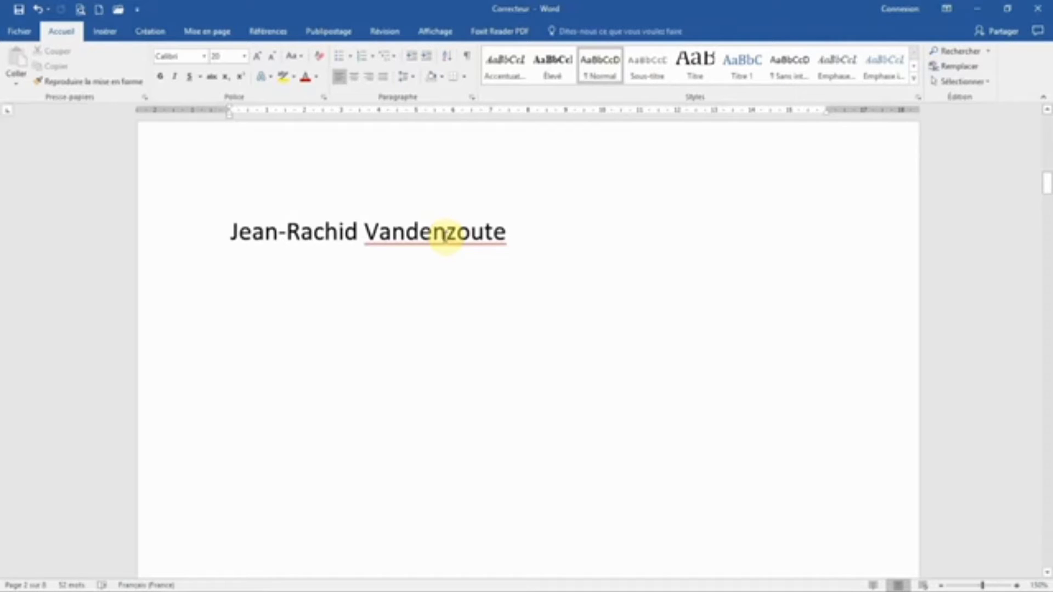
right_click(424, 230)
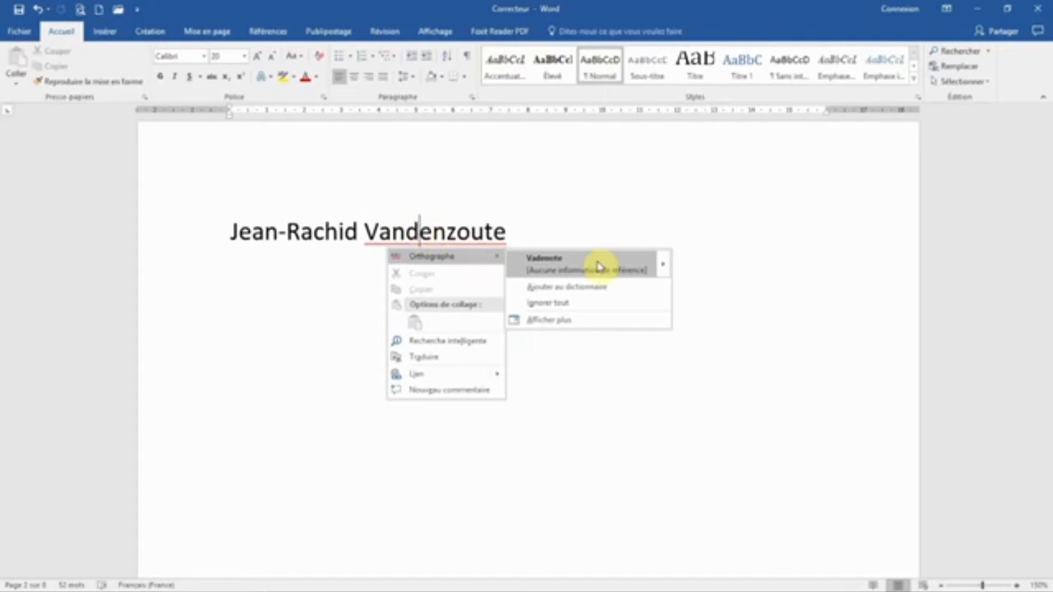
click(566, 310)
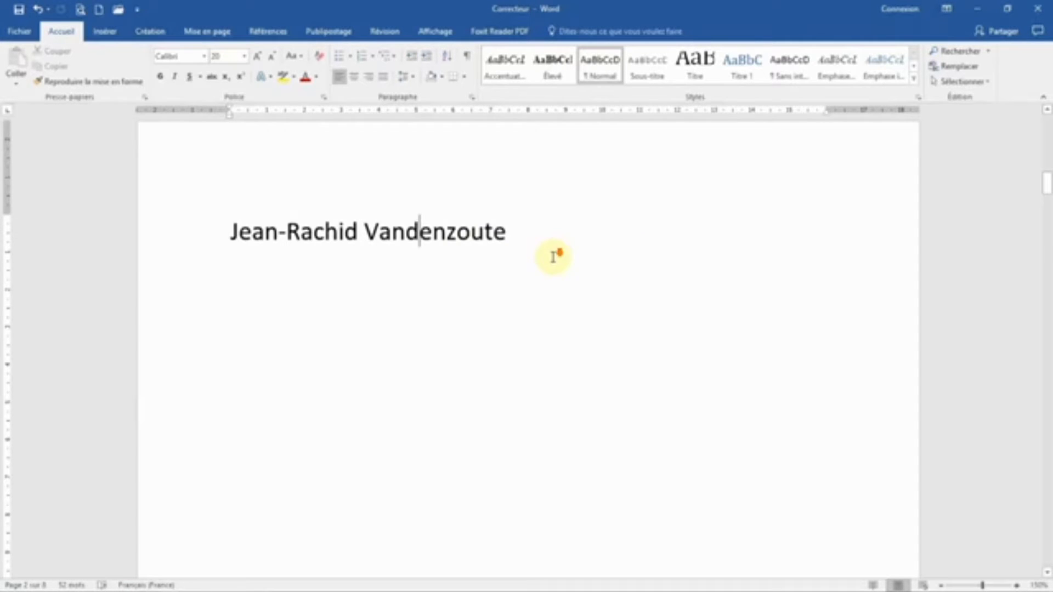
Step: Add the flagged surname in the "Mon nom" line on the third page to the dictionary
scroll(555, 256, down, 5)
scroll(554, 258, down, 6)
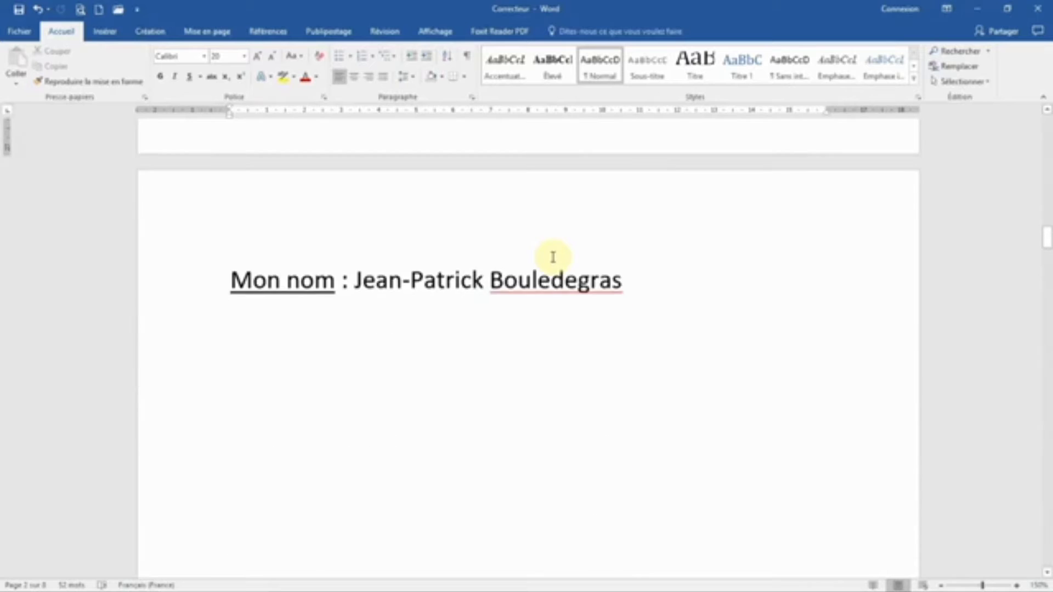
scroll(517, 306, up, 1)
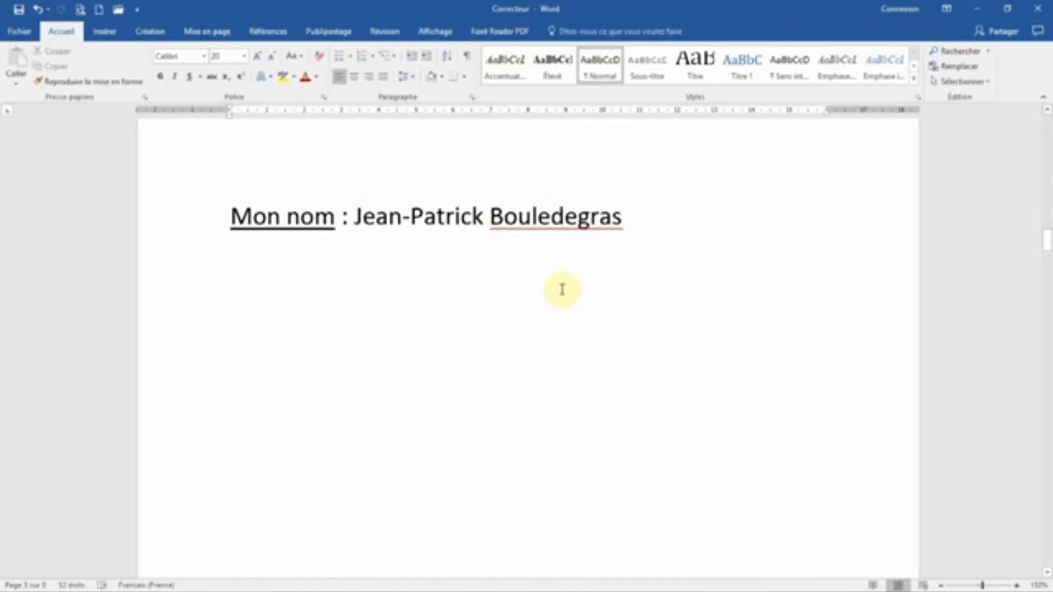
click(553, 217)
right_click(554, 217)
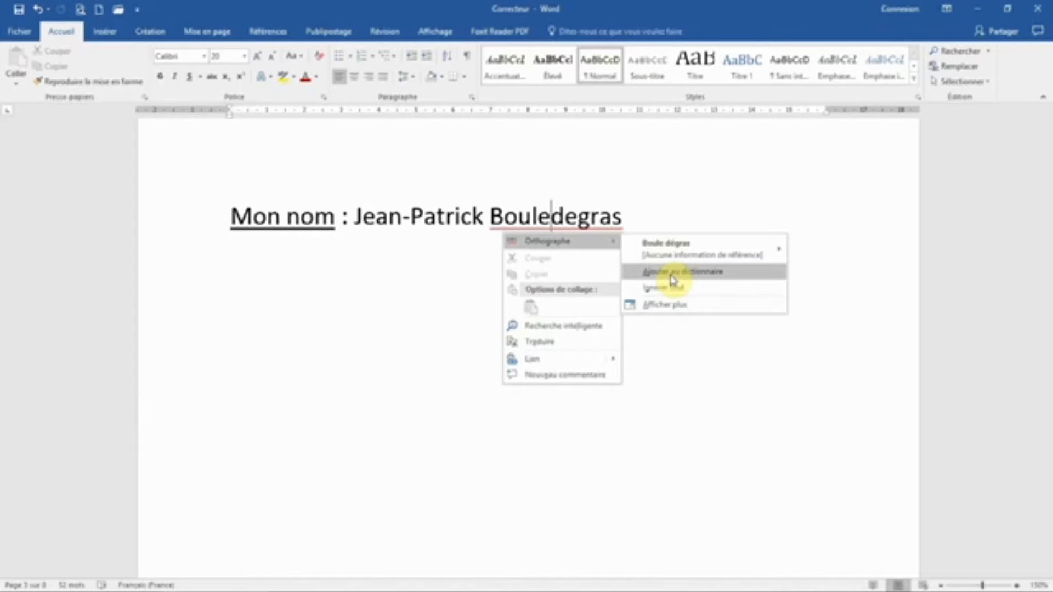
click(676, 280)
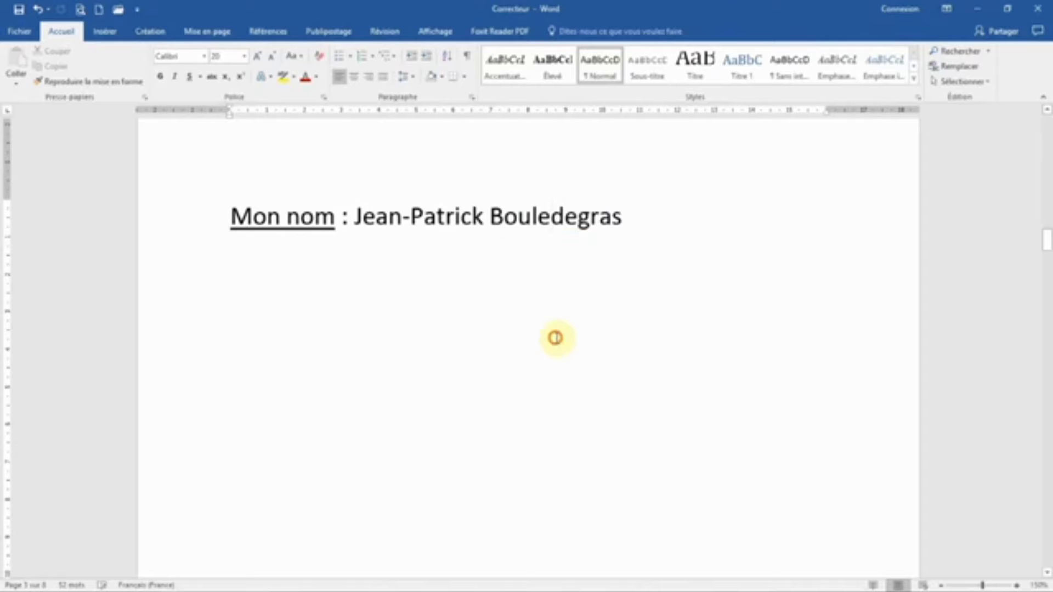
Step: Write the same surname again on a new line below the "Mon nom" line
click(707, 262)
key(Return)
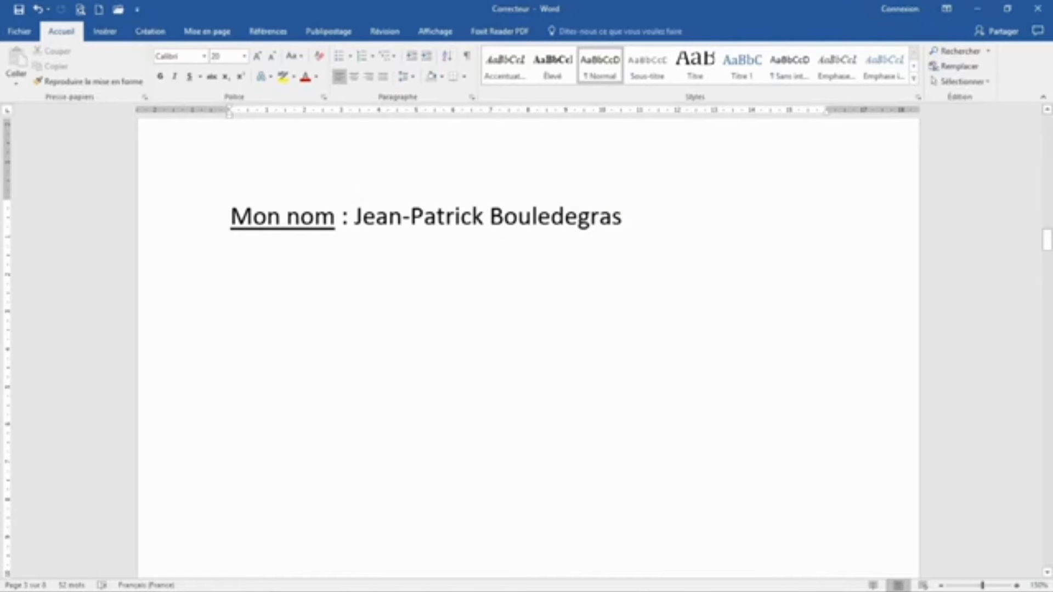
text(Bouledegras)
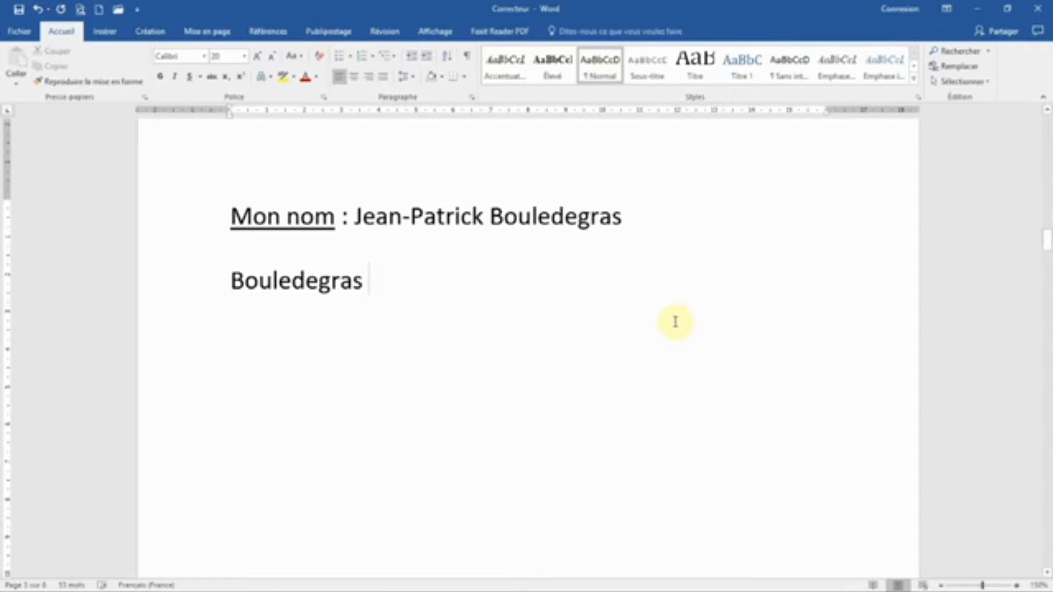
Step: Add the correction "abscisse" for the misspelled word "absisse" to AutoCorrect, and accept redefining the existing entry
scroll(676, 322, down, 7)
scroll(676, 322, down, 5)
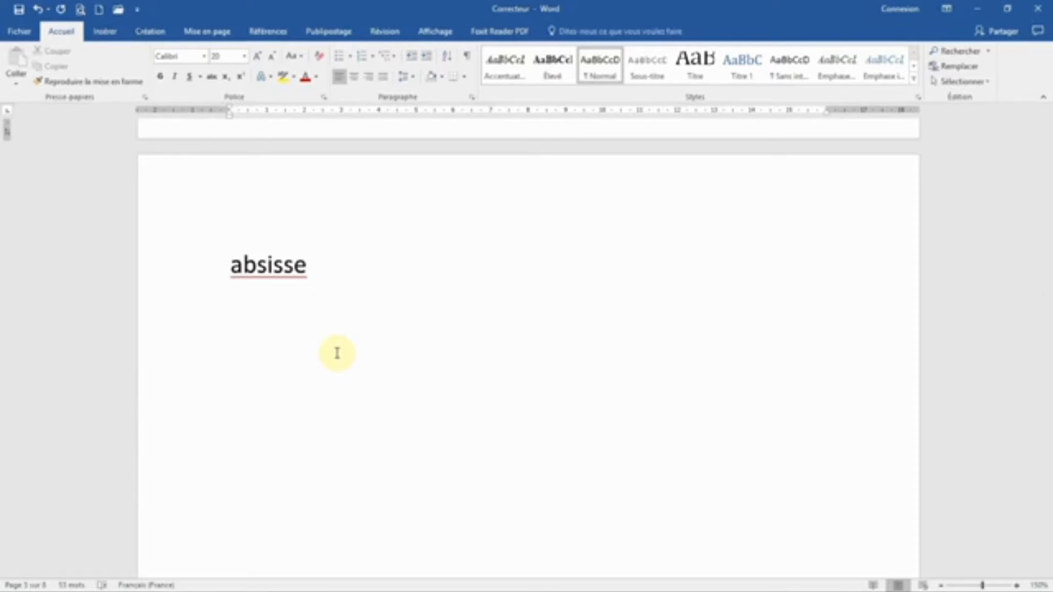
right_click(275, 269)
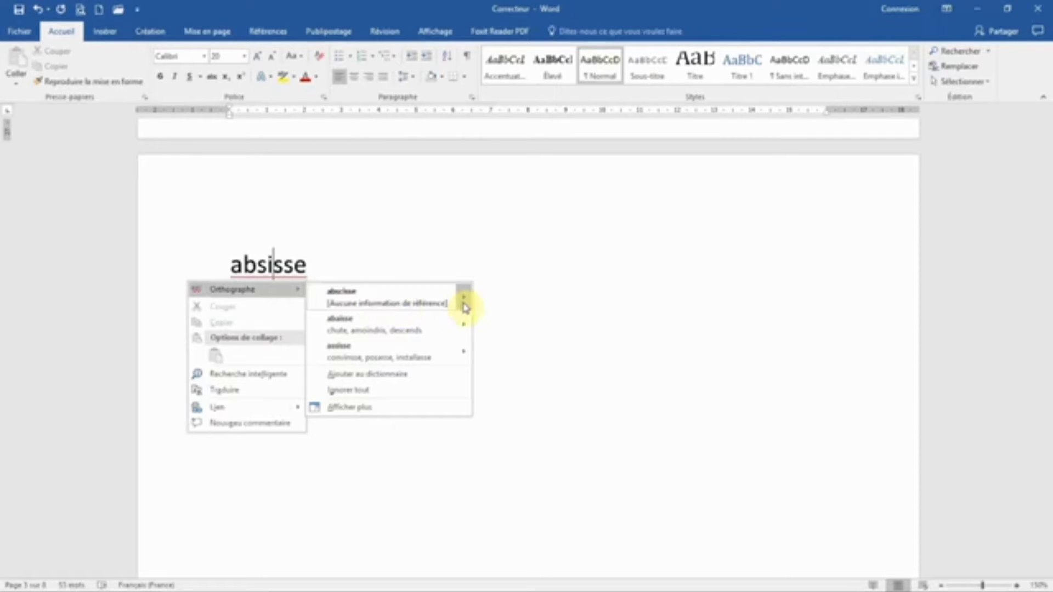
mouse_move(465, 304)
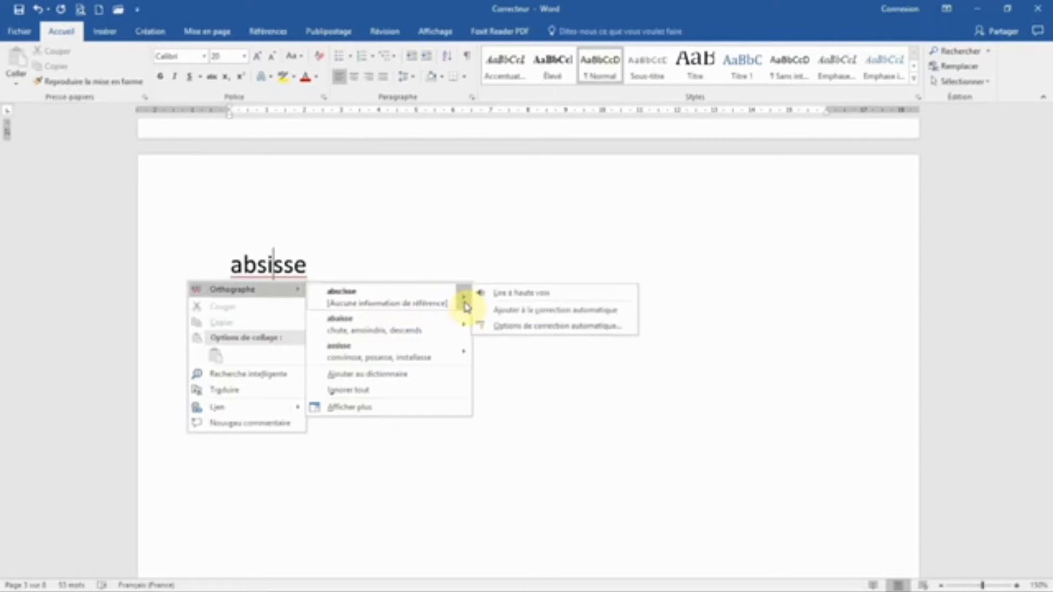
click(523, 311)
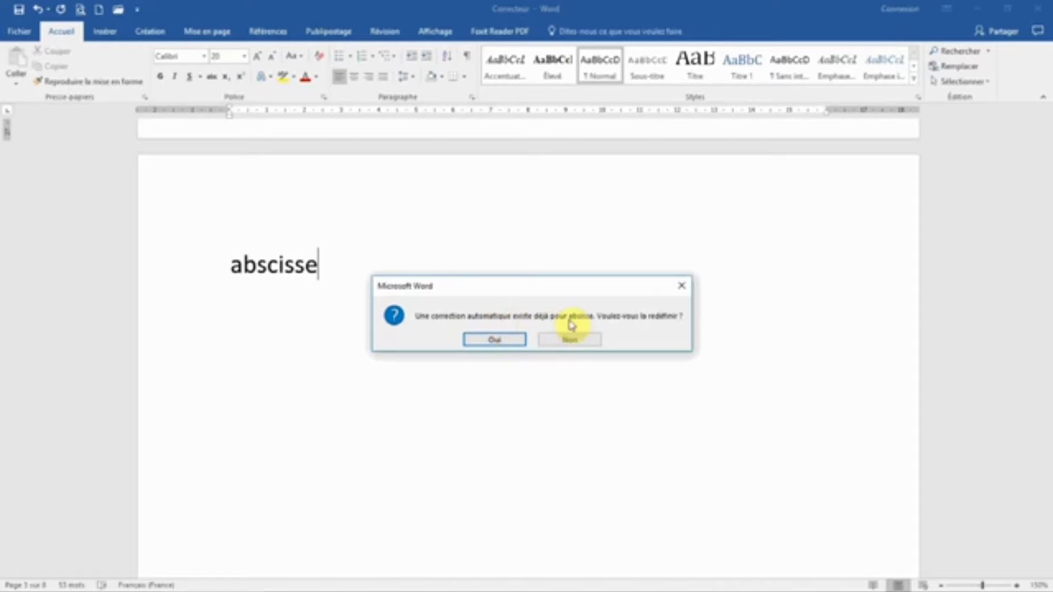
click(496, 341)
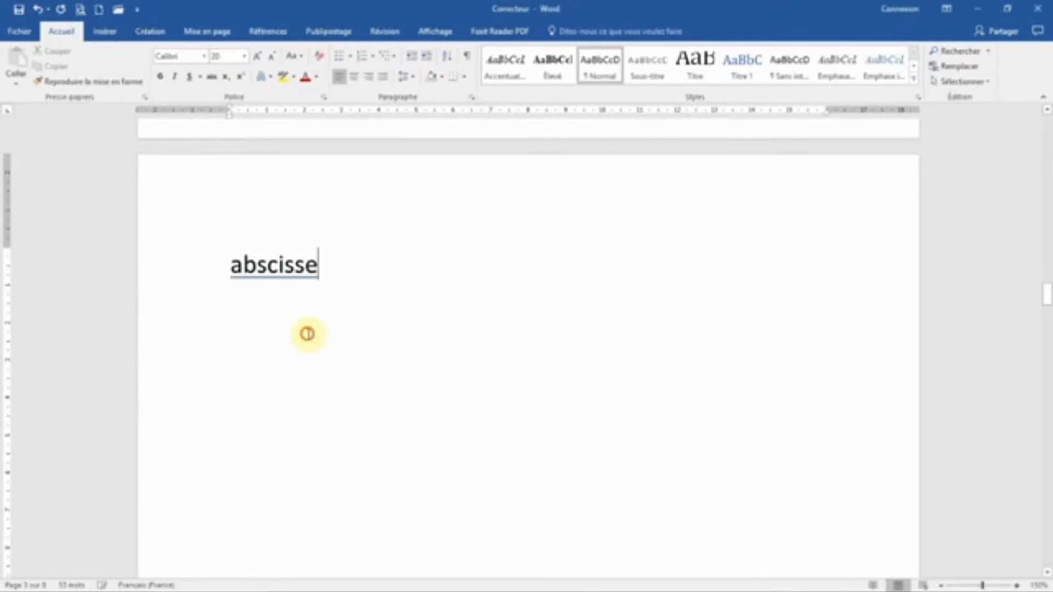
Step: Enter the misspelling "absisse" on a new line below "abscisse" to test the automatic correction
click(359, 324)
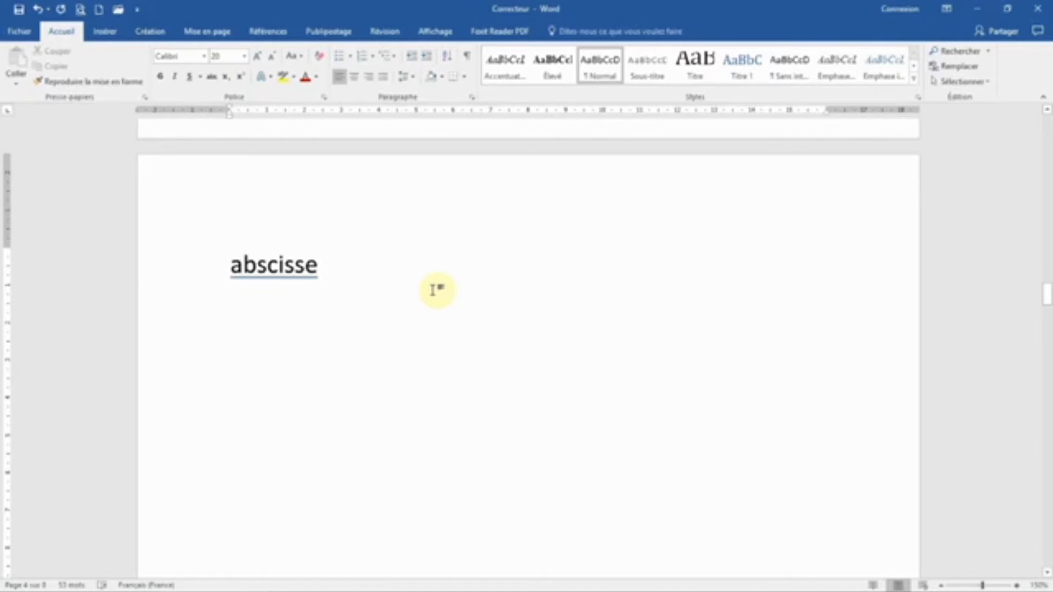
key(Return)
text(abs)
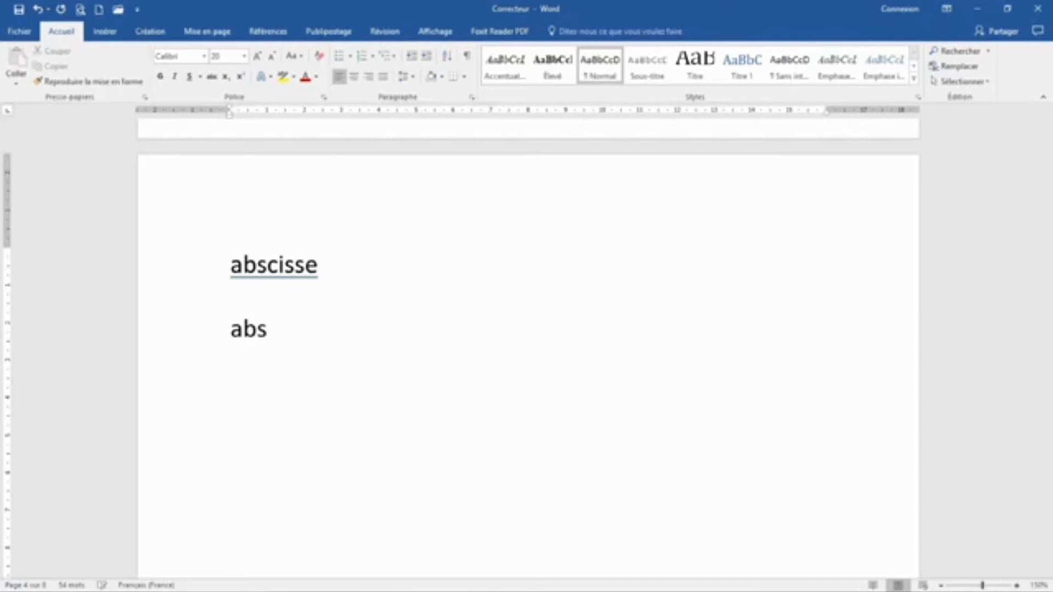
text(cisse)
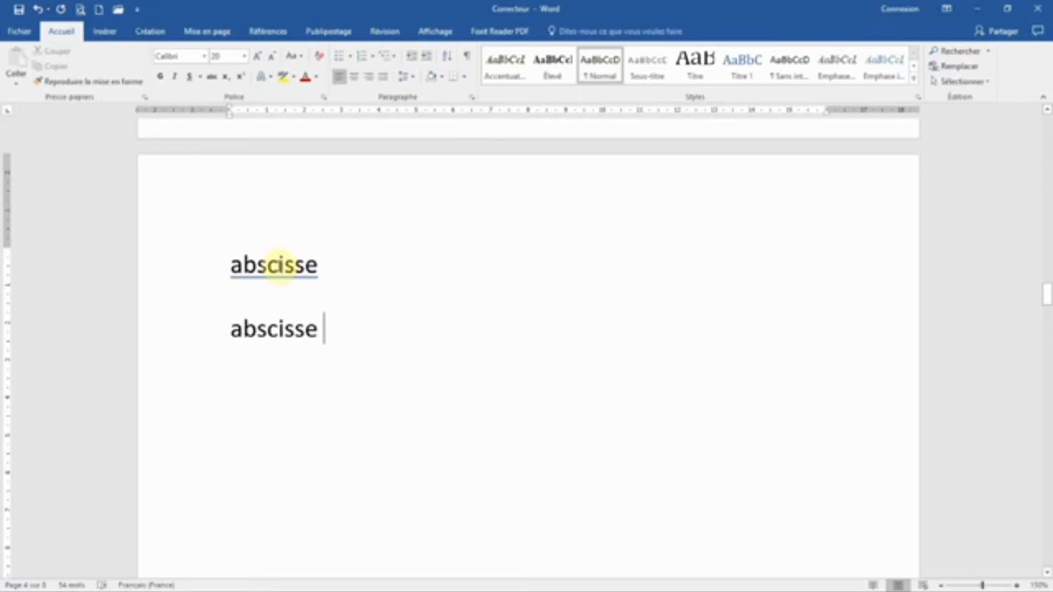
Step: Ignore once the missing-capital grammar issue on both the first and the second "abscisse"
right_click(278, 266)
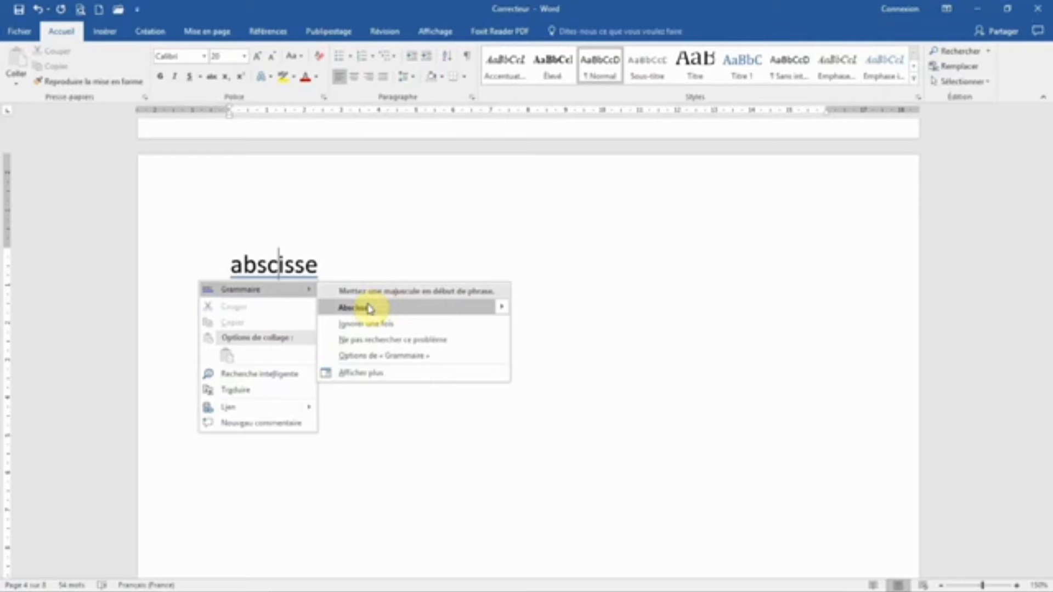
click(367, 324)
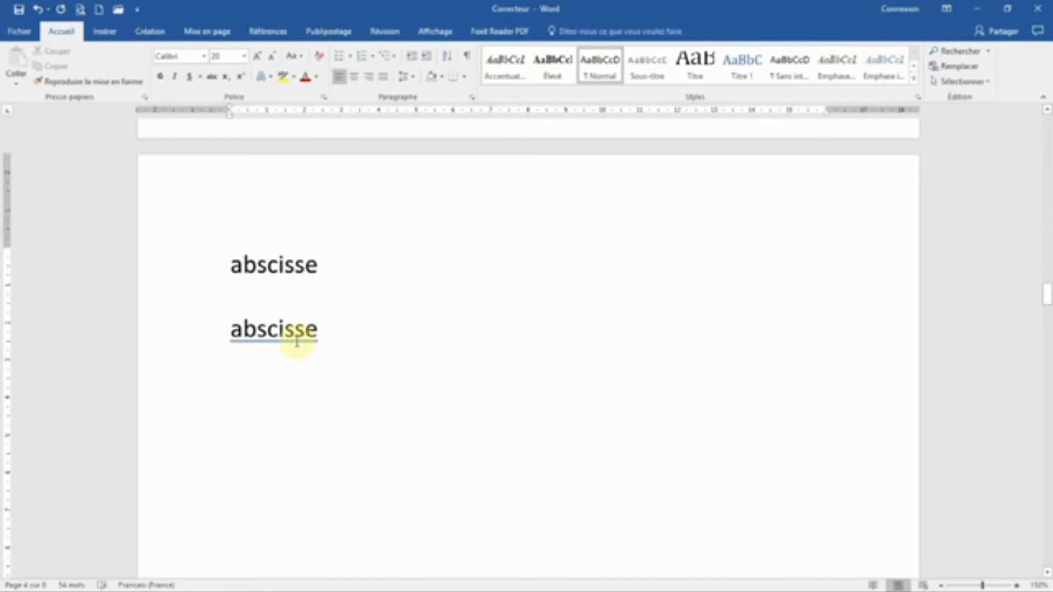
right_click(278, 330)
click(350, 383)
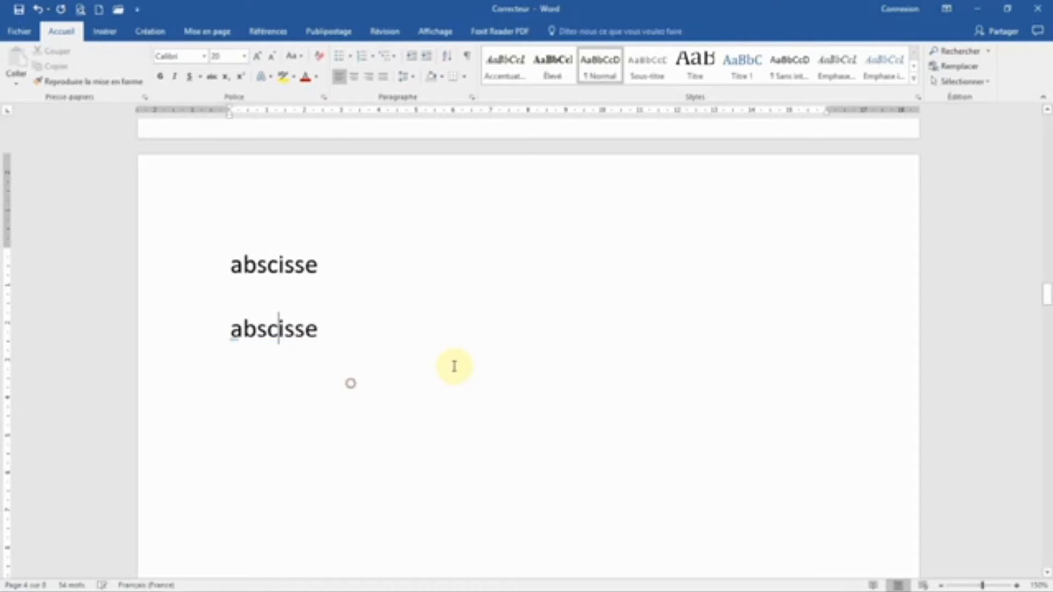
Step: View the AutoCorrect options offered for the second "abscisse" and close them without choosing any
double_click(230, 346)
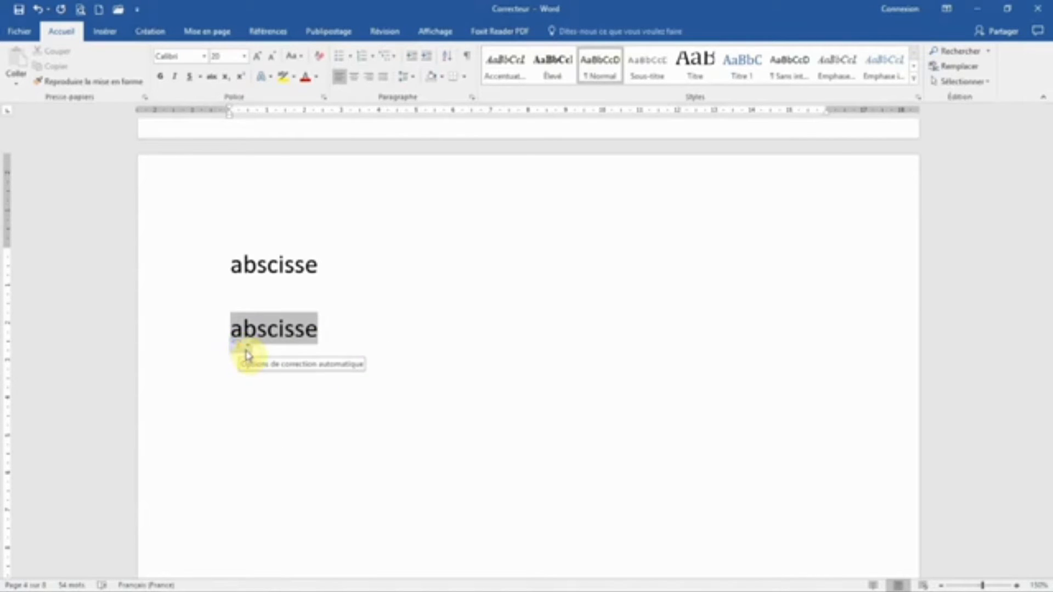
click(246, 346)
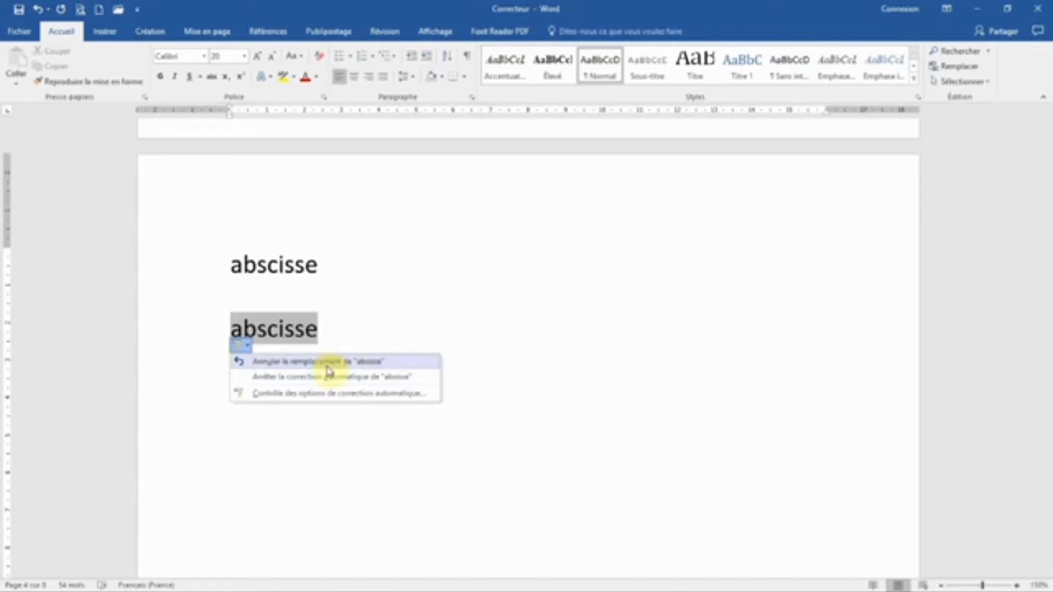
click(519, 381)
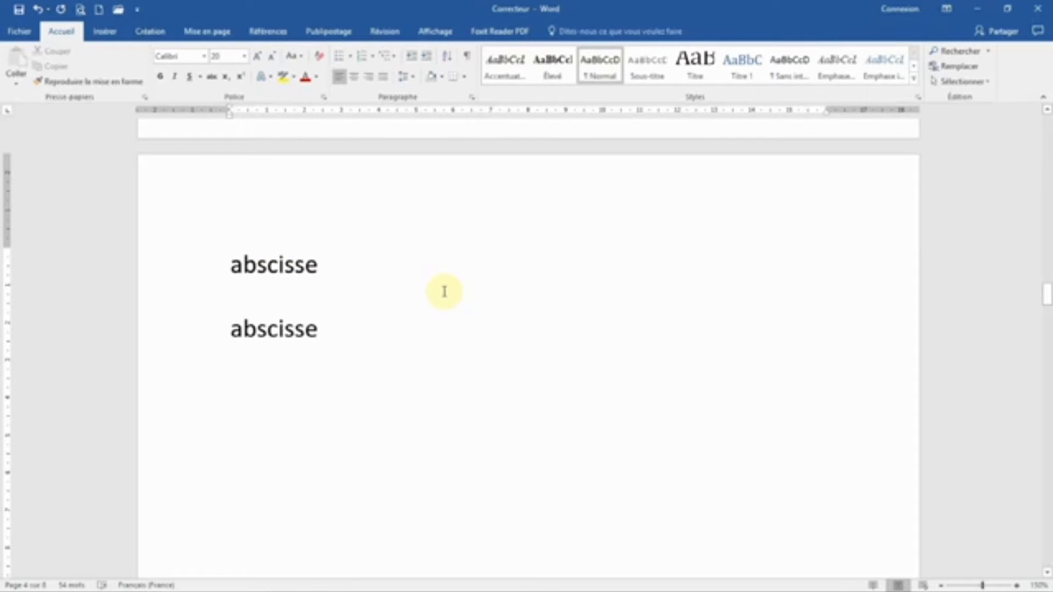
Step: Check the spelling suggestions for "Greunnouye" on the fifth page and overwrite the word with "Grenouille"
scroll(444, 291, down, 10)
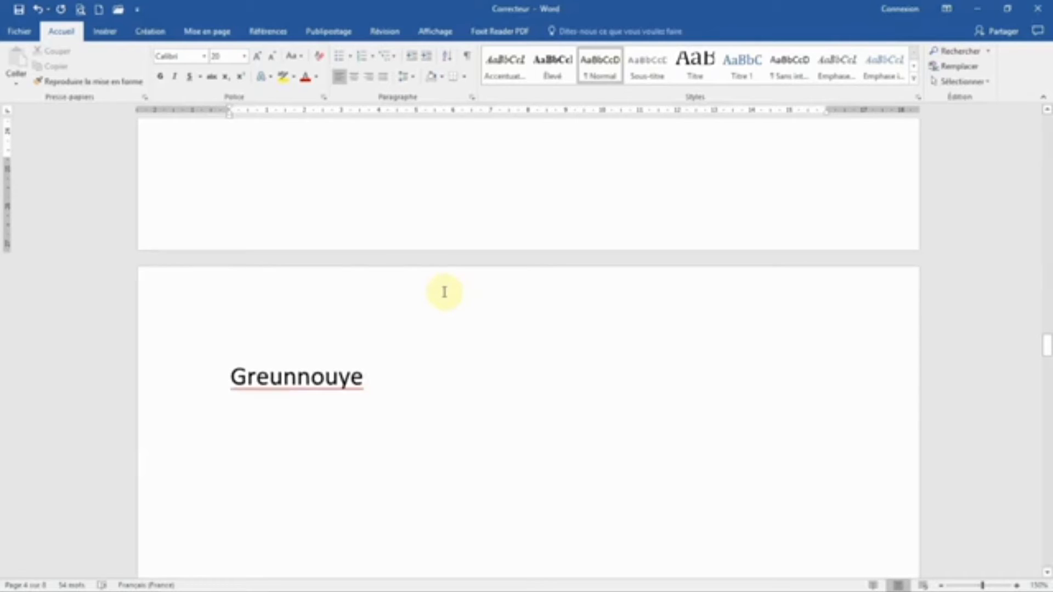
scroll(444, 291, down, 4)
scroll(444, 291, down, 2)
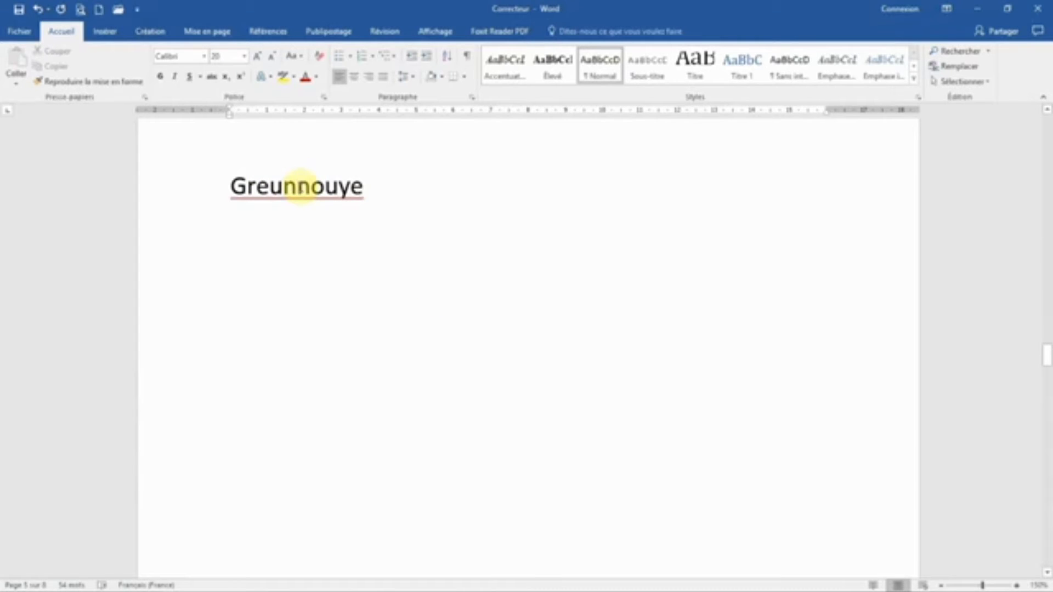
right_click(296, 184)
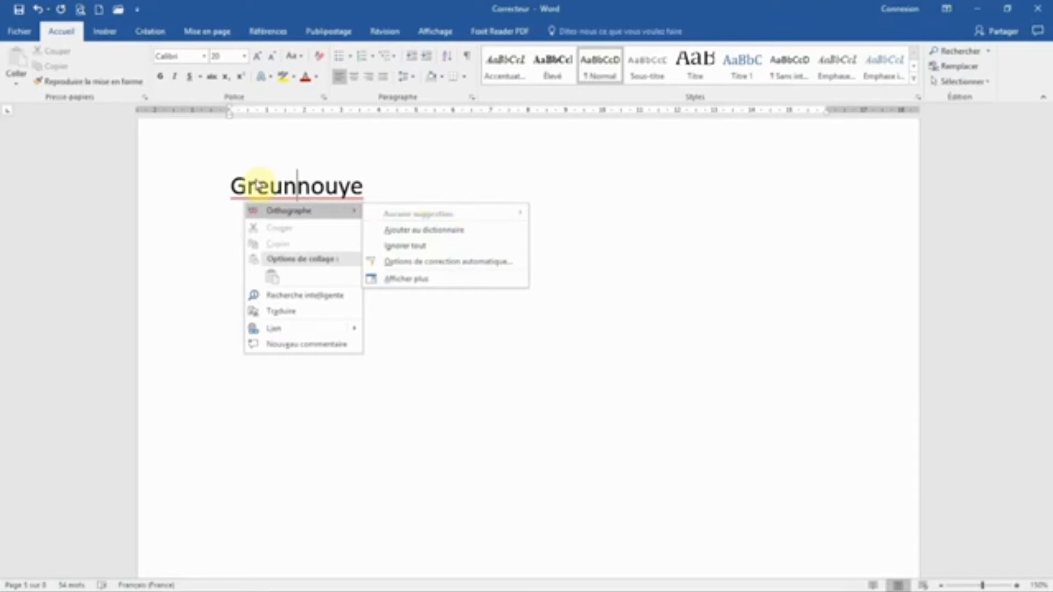
click(294, 186)
double_click(295, 188)
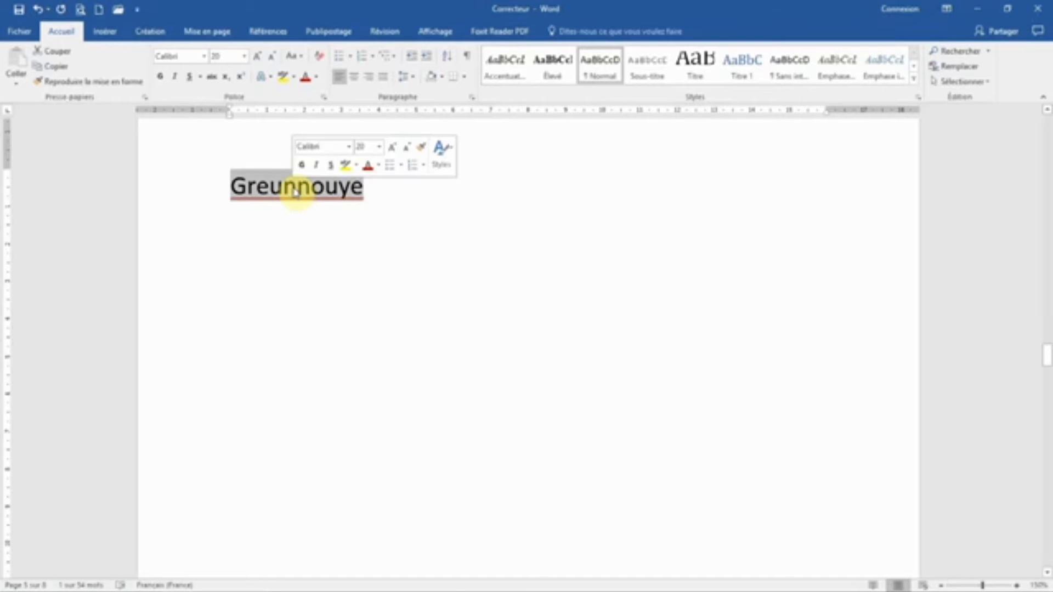
text(Grenouil)
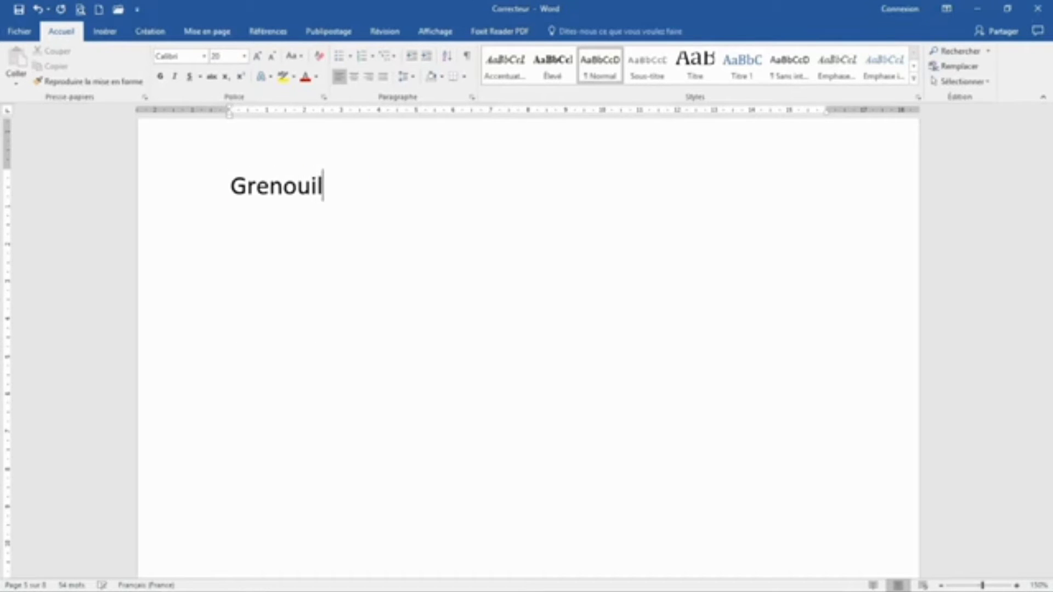
text(le)
Step: Correct "pin" to "pain" in the sentence "Je préfère le pin complet" on the sixth page
scroll(292, 245, down, 5)
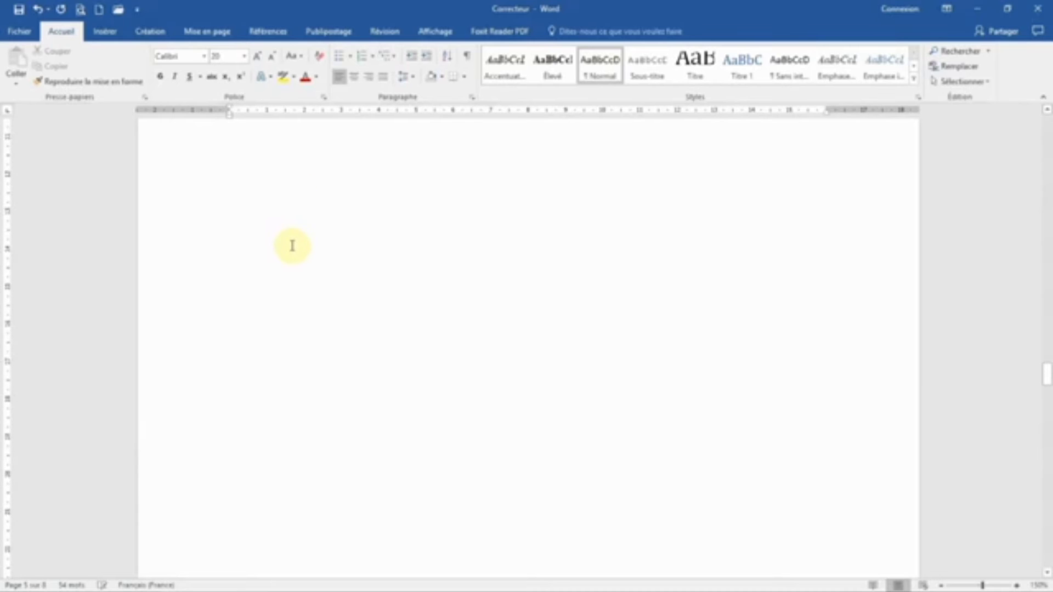
scroll(292, 246, down, 9)
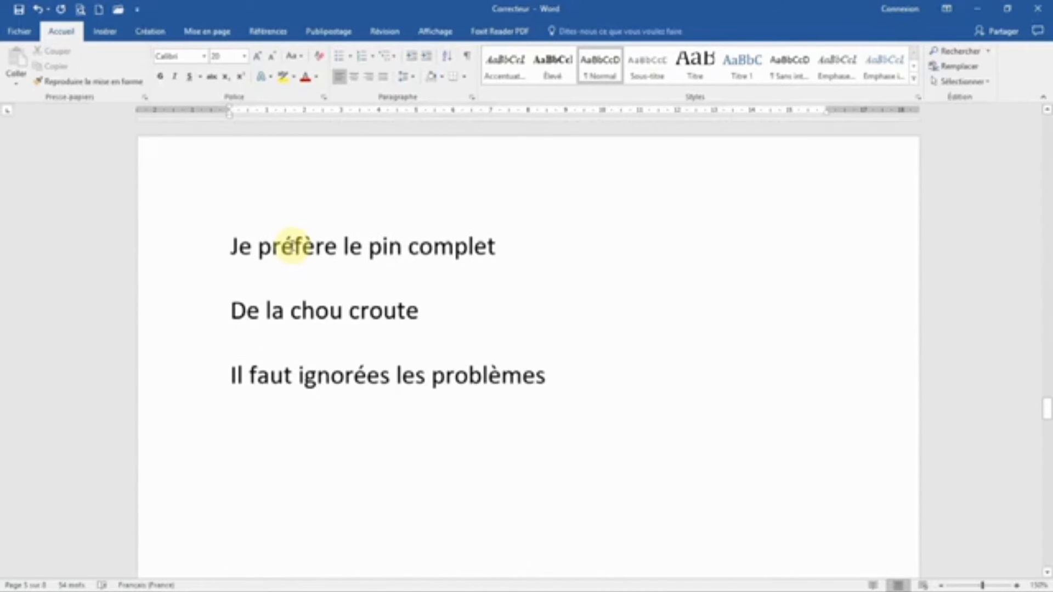
scroll(692, 366, up, 1)
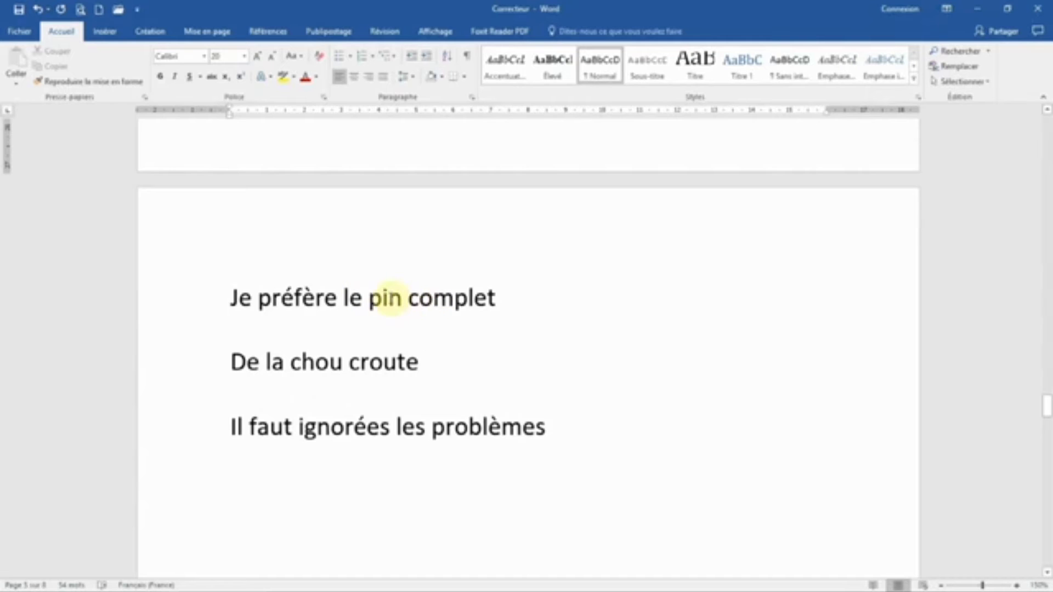
click(383, 298)
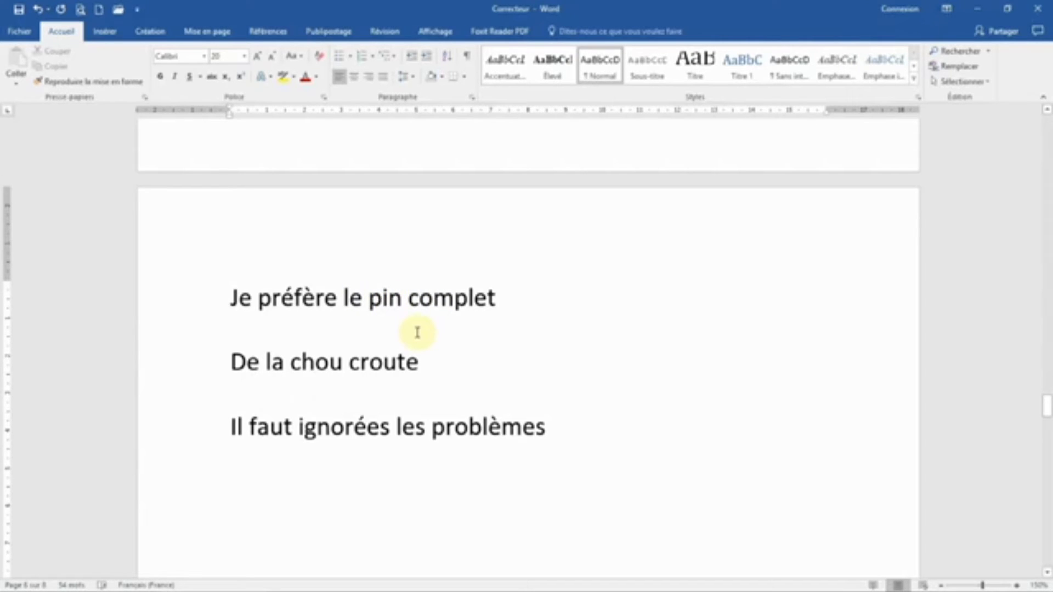
text(a)
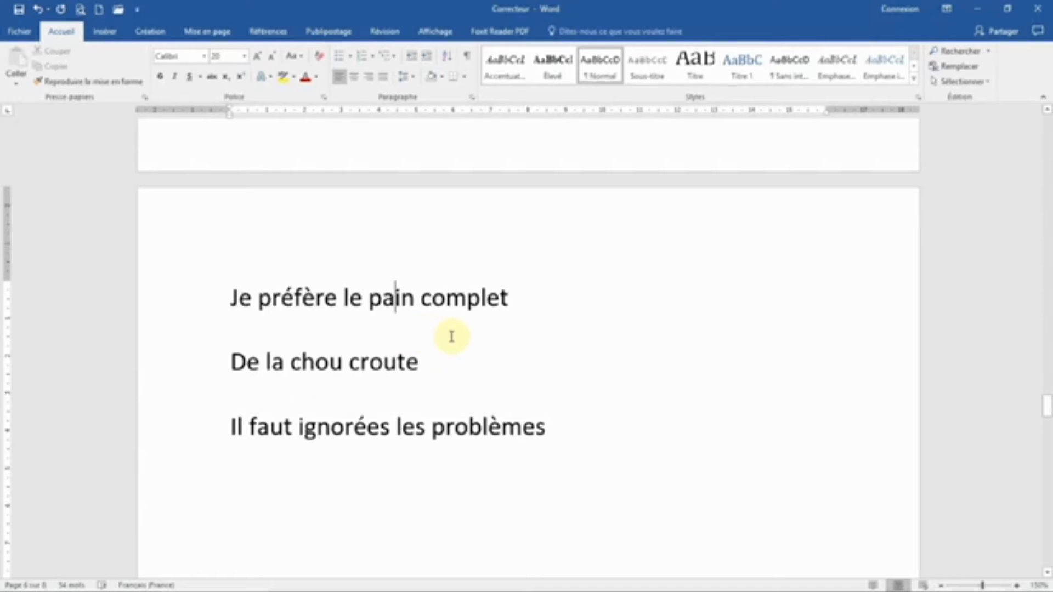
Step: Join "chou croute" into the single word "choucroute" in the second sentence of the sixth page
scroll(458, 338, down, 1)
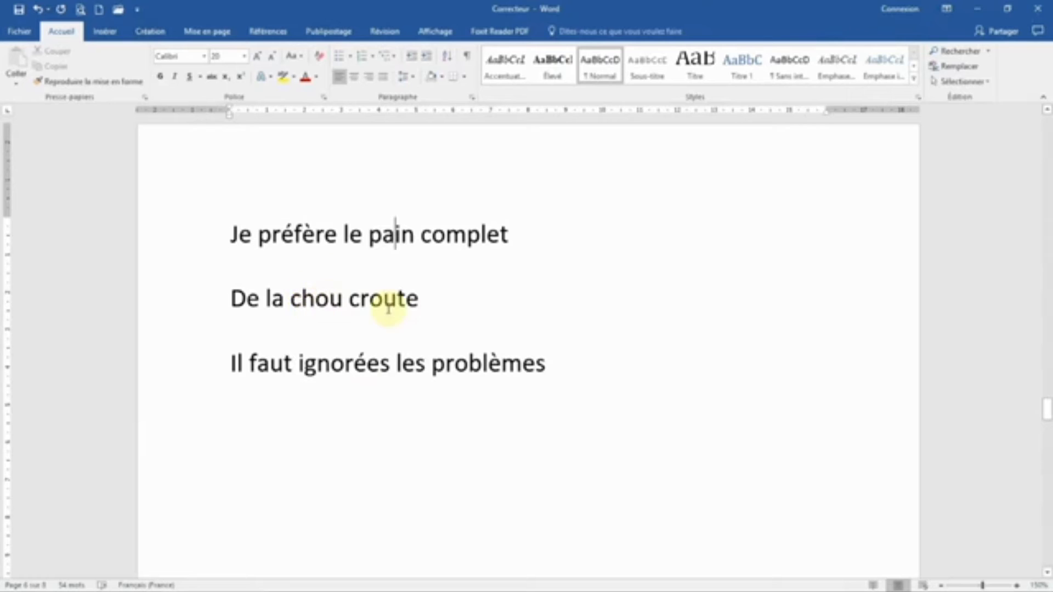
click(343, 299)
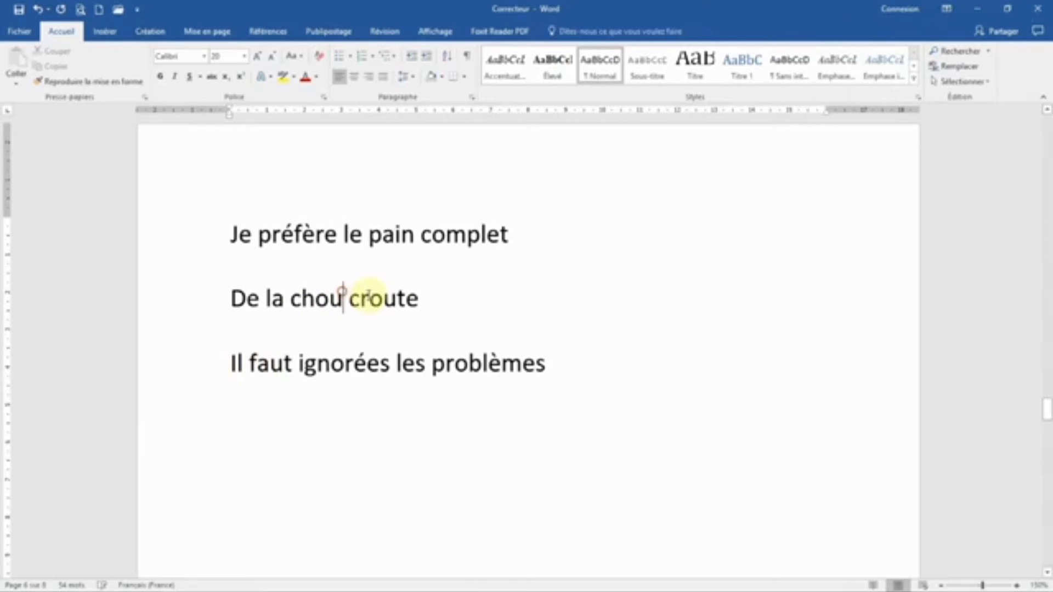
key(Delete)
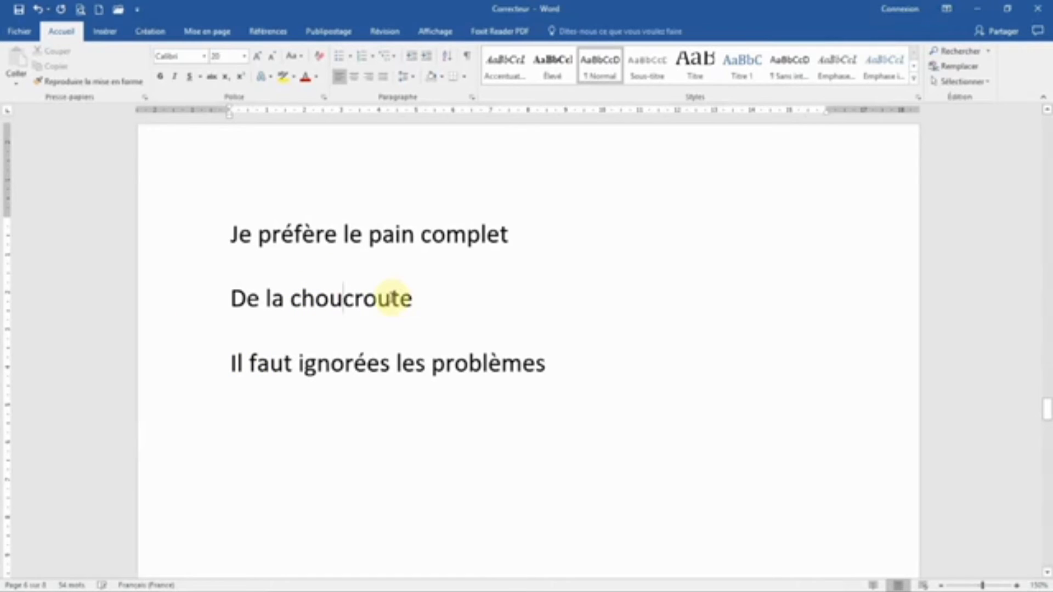
click(456, 297)
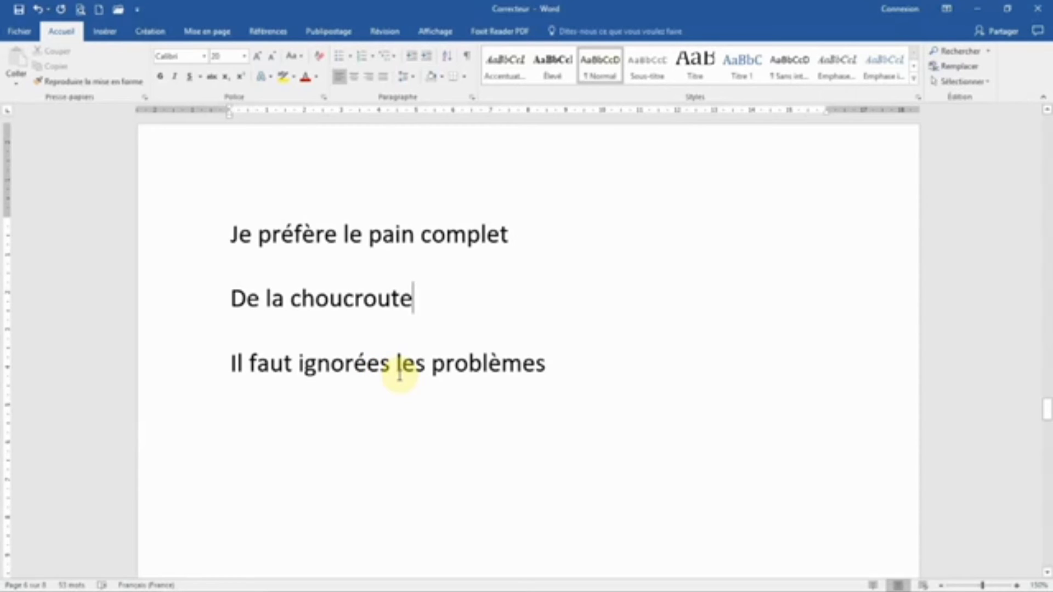
Step: Change "ignorées" to "ignorer" in the sentence "Il faut ignorées les problèmes"
drag(355, 366, 389, 382)
text(er)
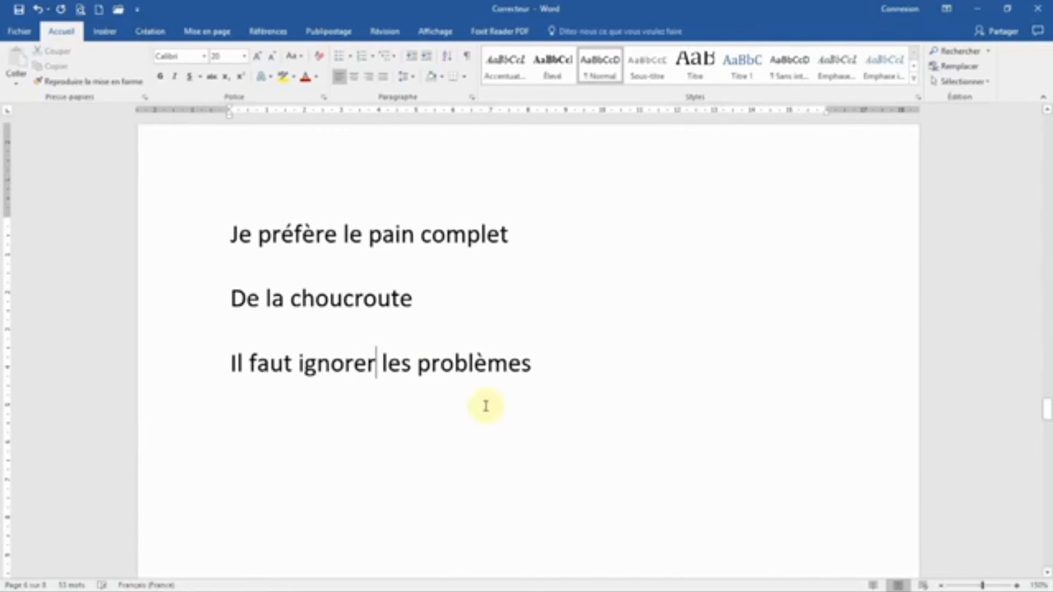
click(570, 359)
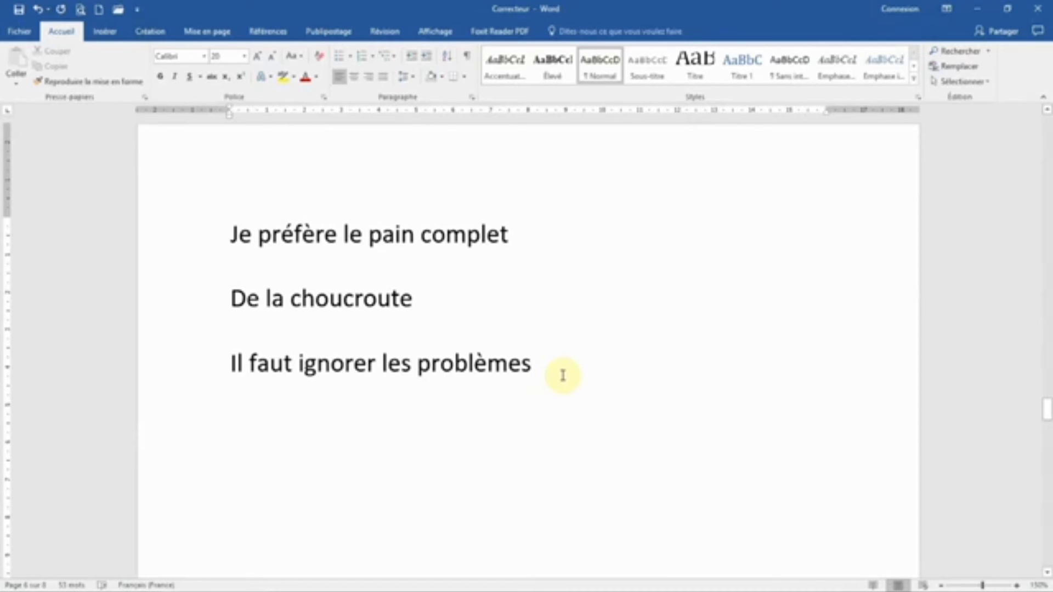
Step: Start the spelling and grammar check on the six sentences of the seventh page, from "Visitons" to "est parti"
scroll(563, 375, down, 7)
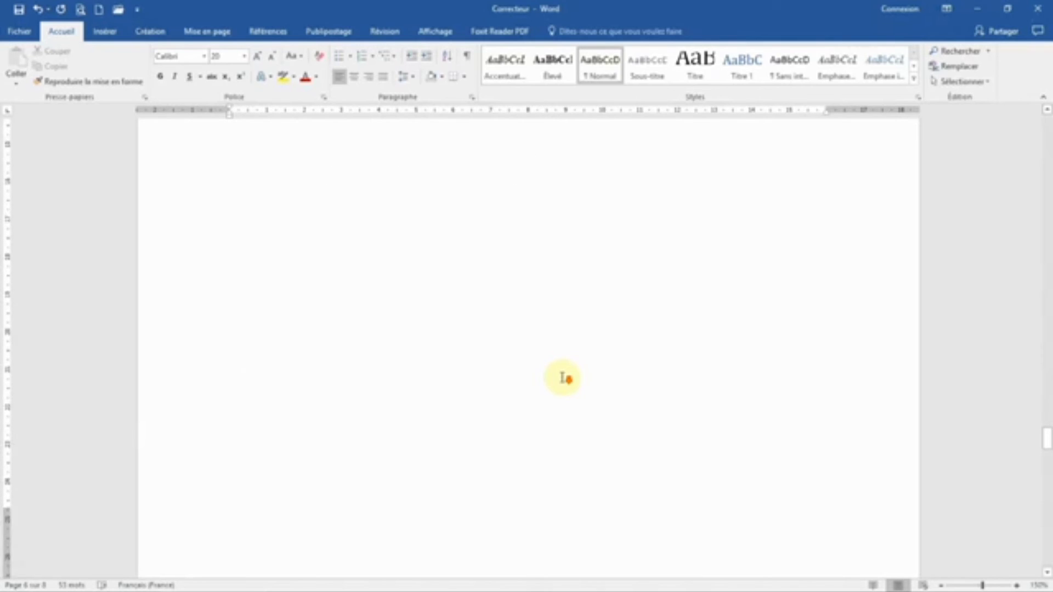
scroll(562, 377, down, 9)
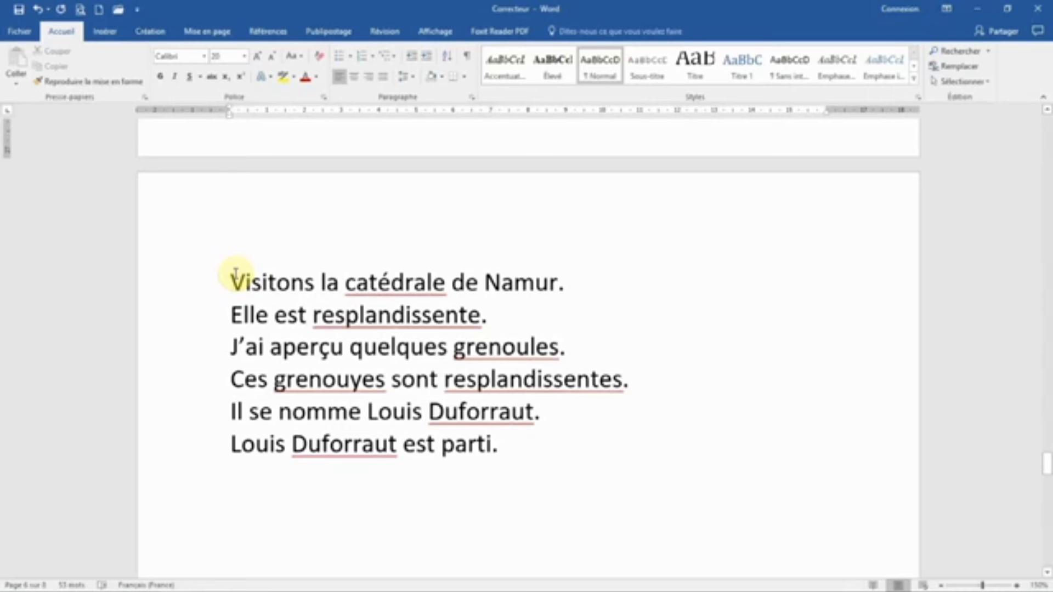
drag(160, 279, 207, 439)
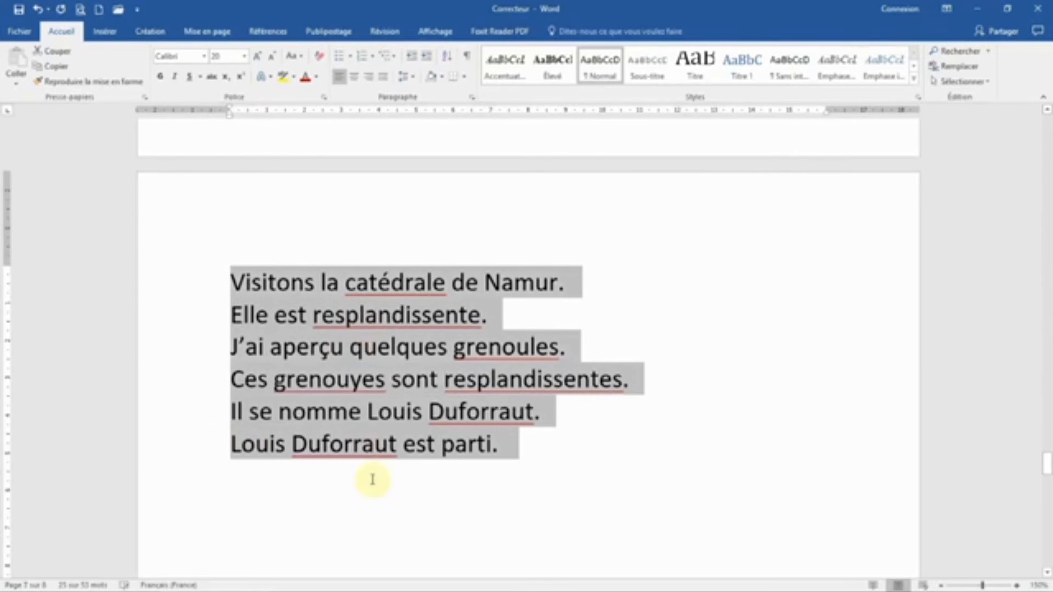
click(389, 32)
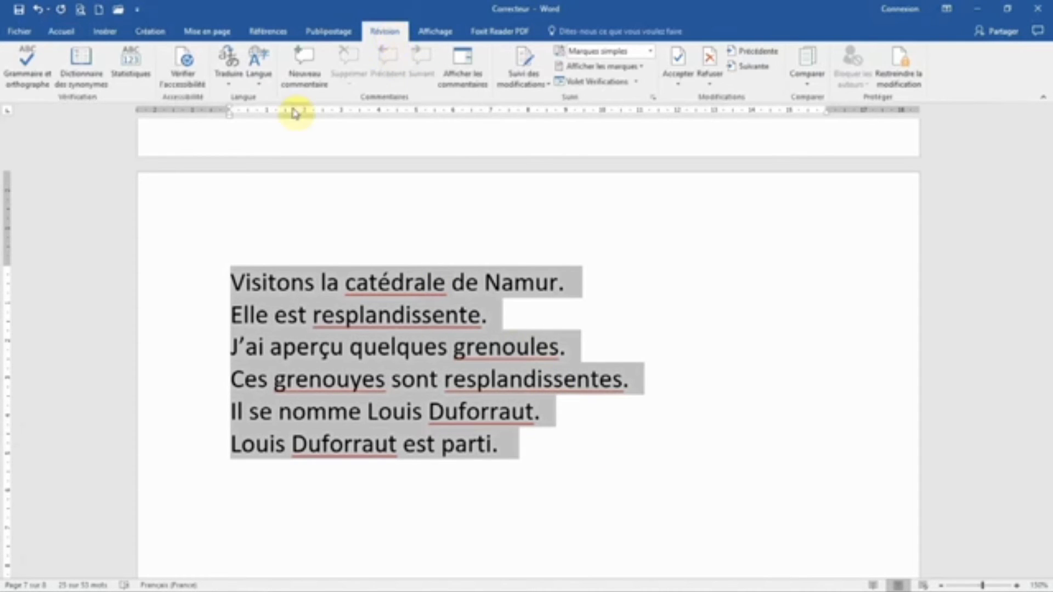
click(30, 78)
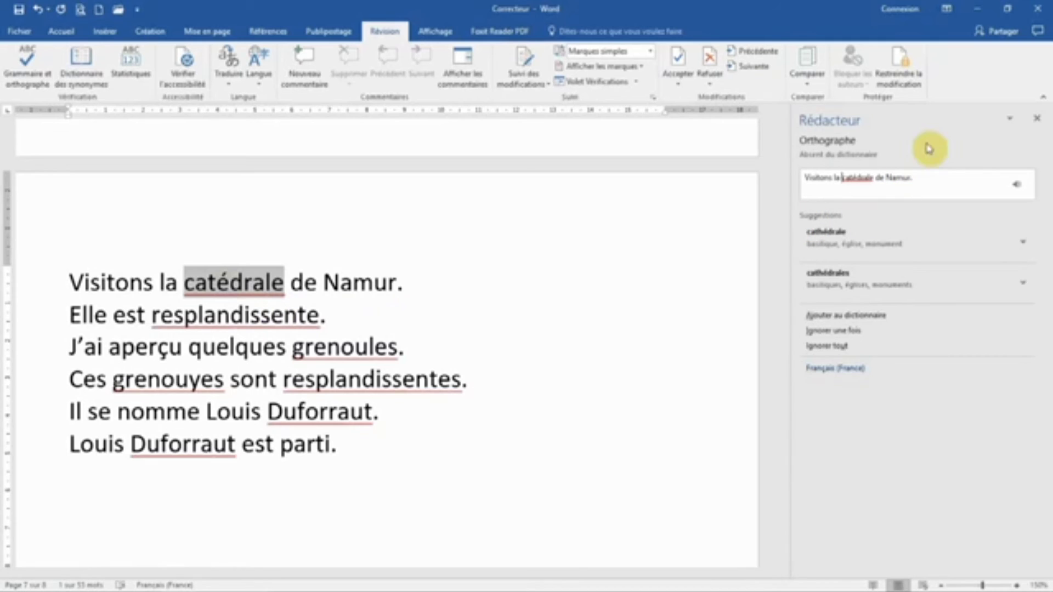
Step: Accept the suggestions "cathédrale", "resplendissante" and "grenouilles" for the misspelled words in the first three sentences
click(843, 243)
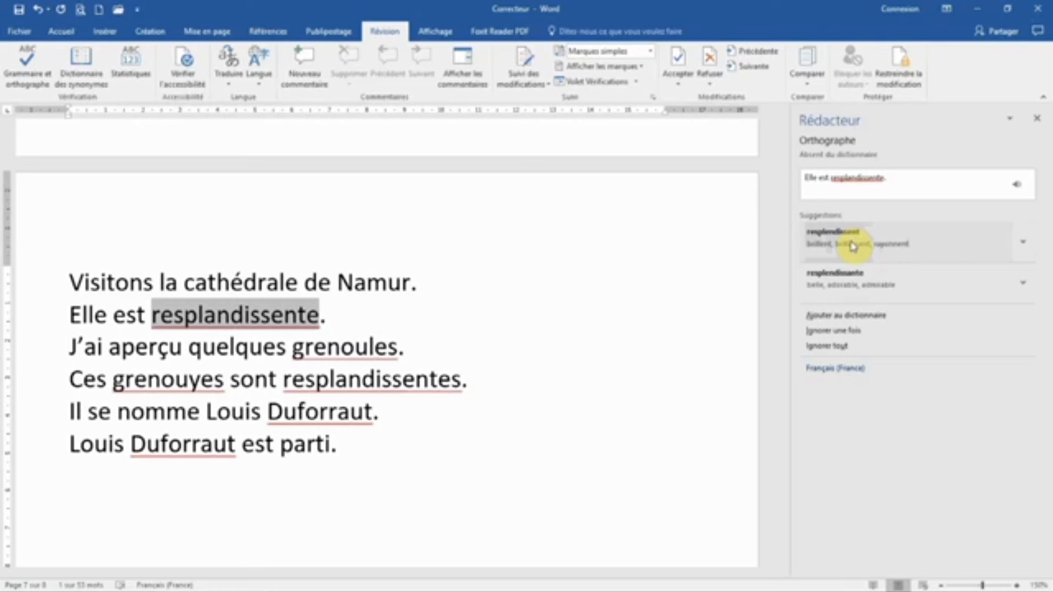
click(863, 289)
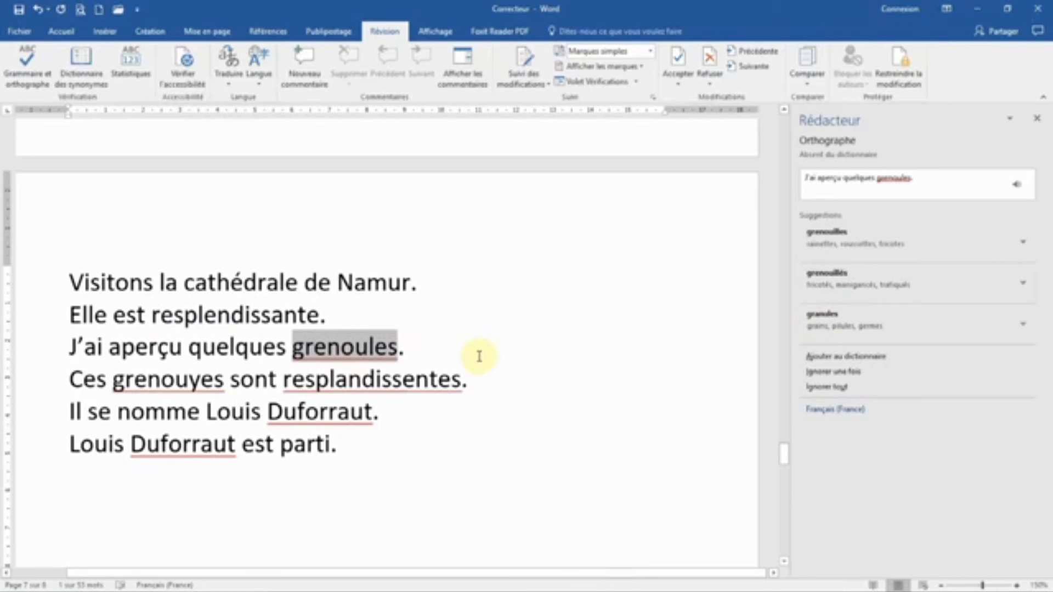
click(848, 247)
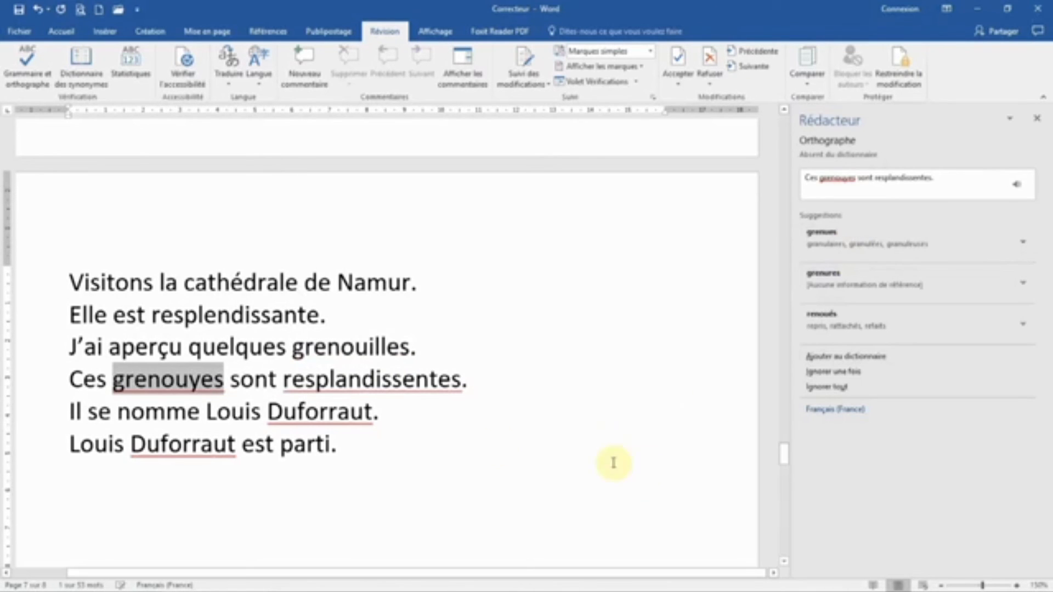
Step: Ignore "grenouyes" once and replace "resplandissentes" with the suggestion "resplendissantes" in the fourth sentence
scroll(711, 476, down, 1)
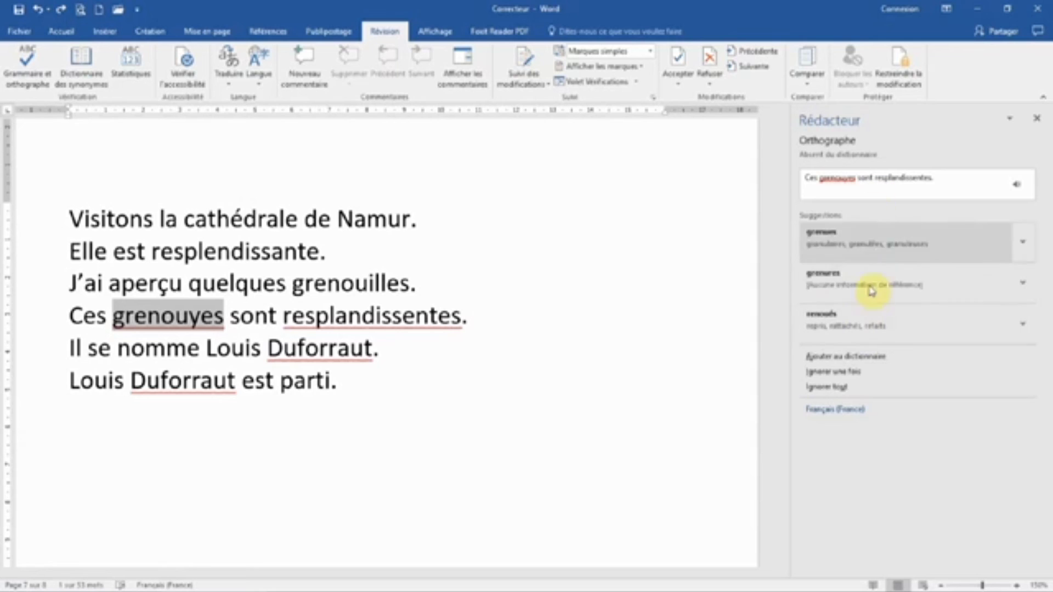
click(828, 374)
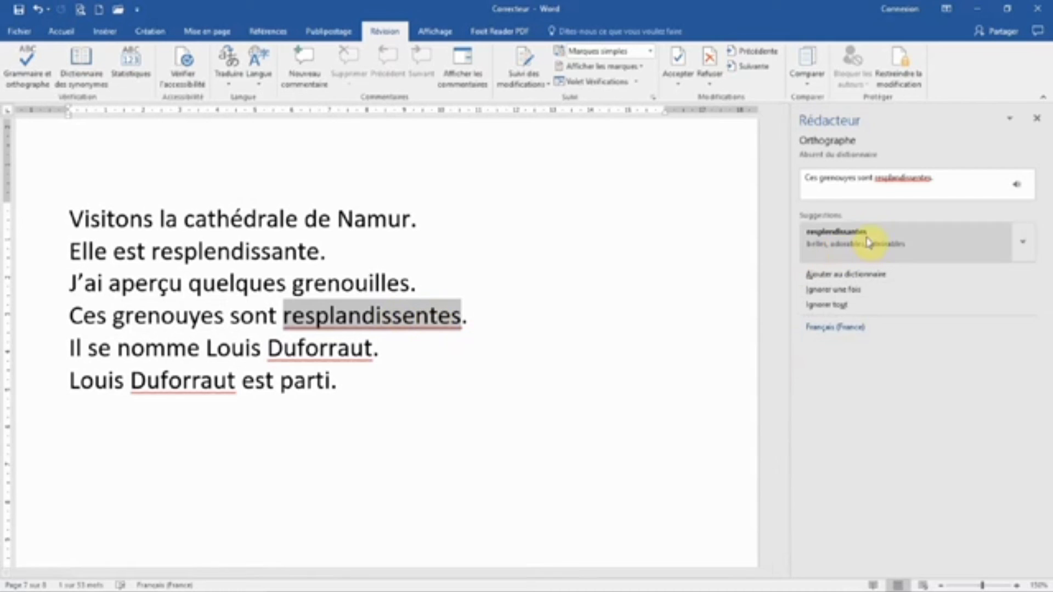
click(912, 237)
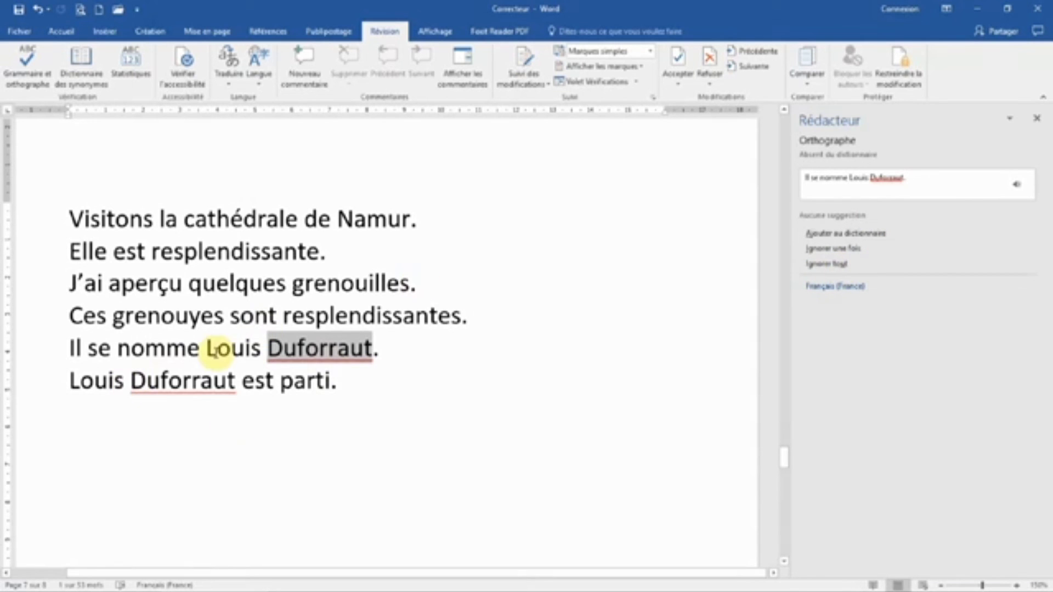
Step: Ignore all occurrences of the flagged surname and close the spelling checker
click(826, 264)
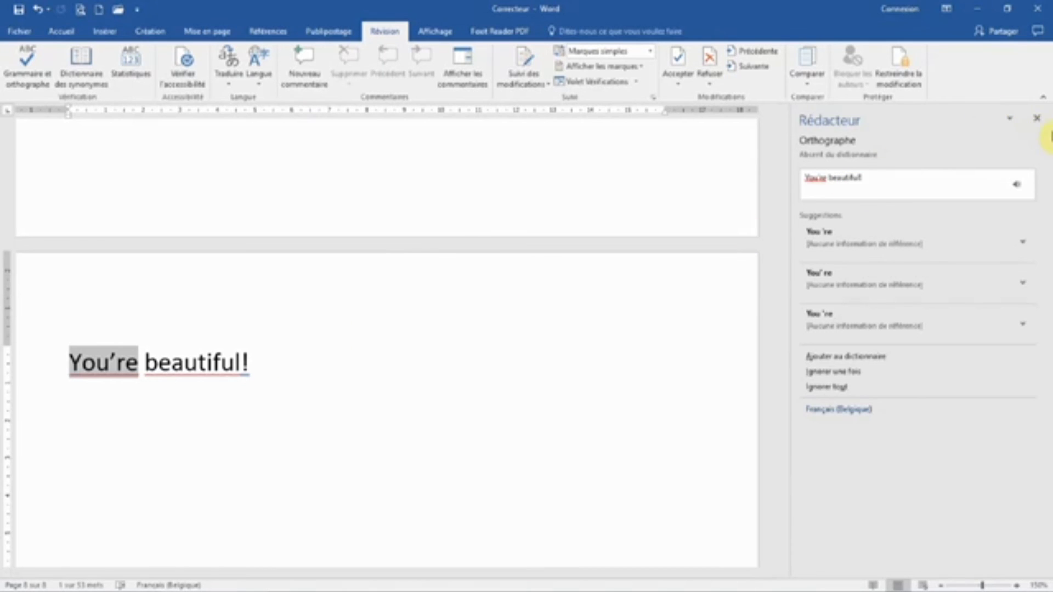
click(1041, 119)
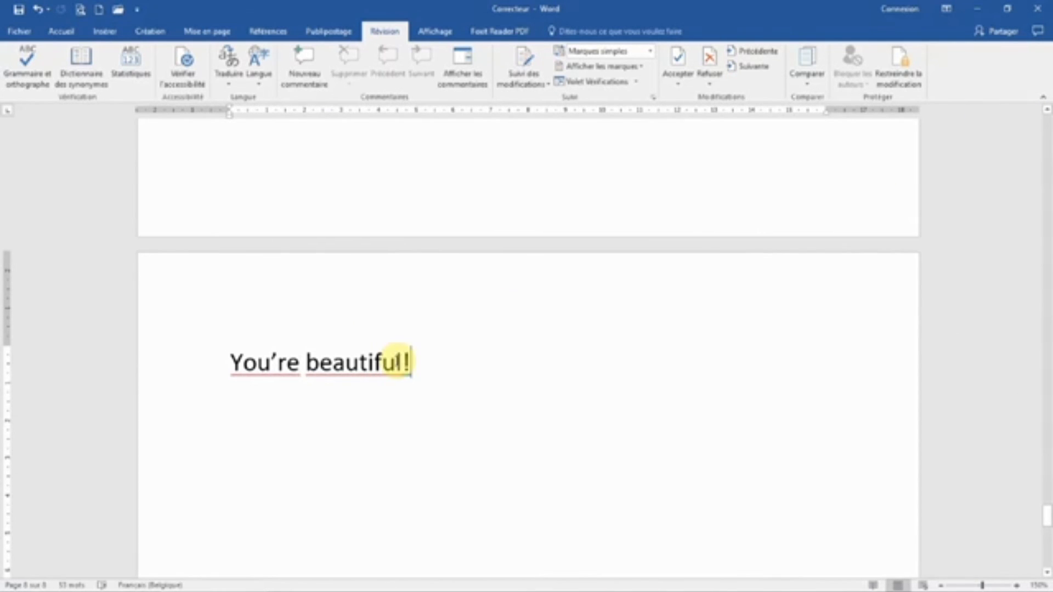
Step: Set the proofing language of "You're beautiful!" on the eighth page to Anglais (États-Unis)
scroll(394, 357, down, 2)
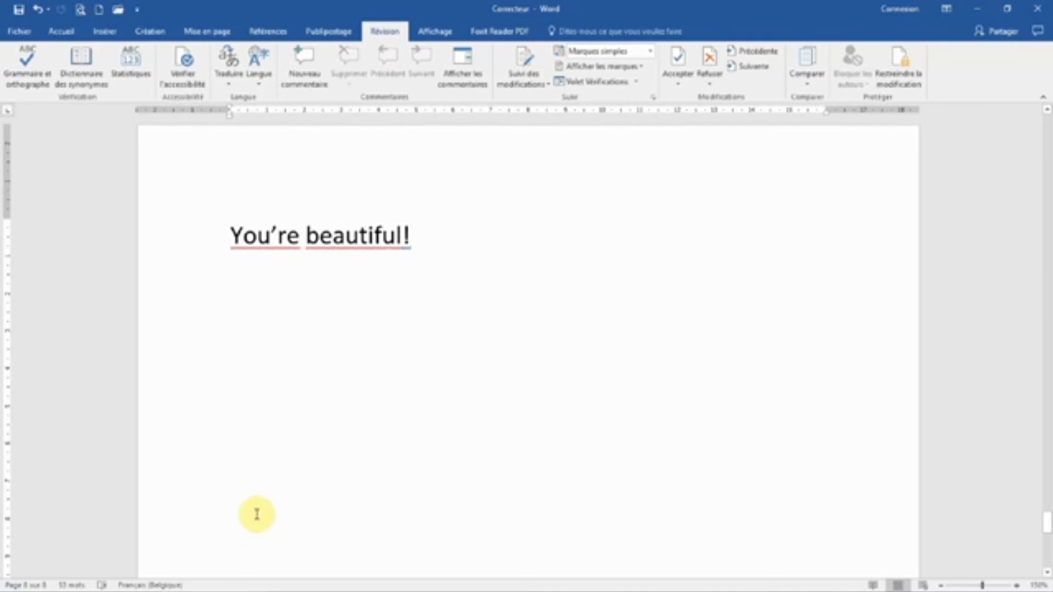
mouse_move(157, 587)
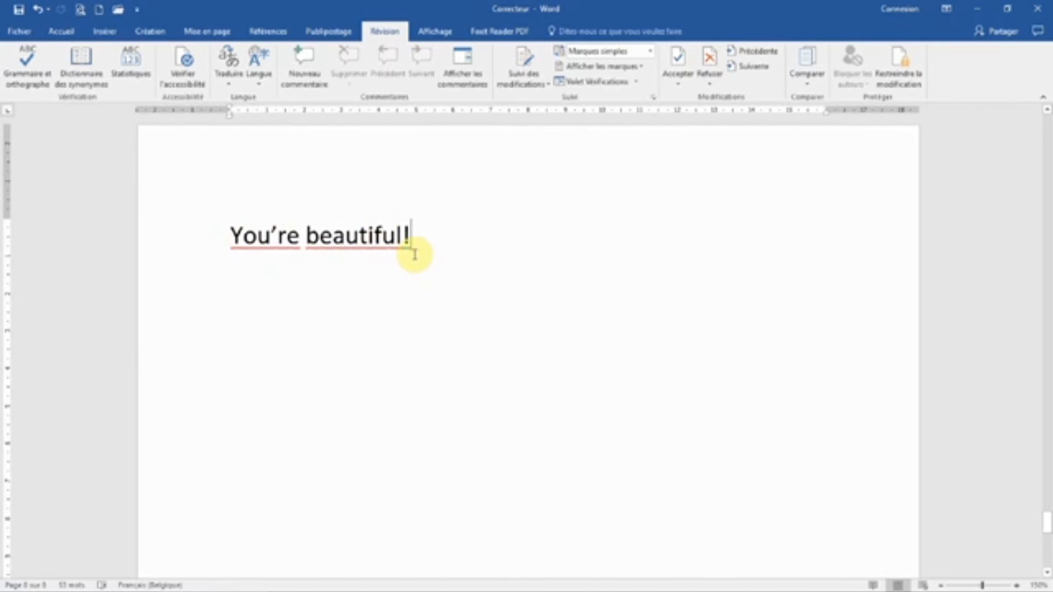
click(178, 243)
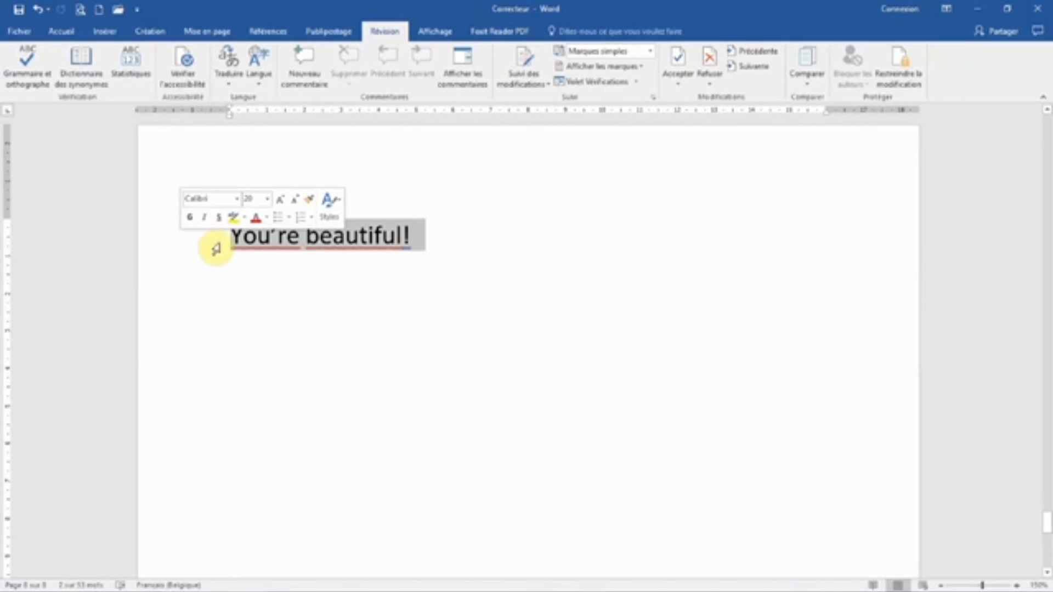
click(201, 585)
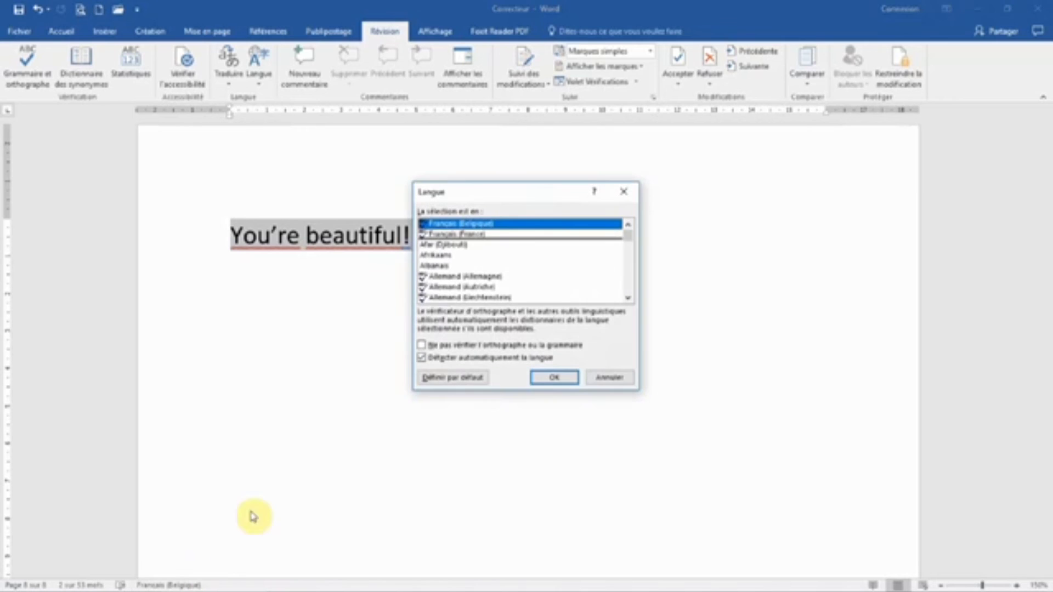
scroll(470, 266, up, 15)
scroll(471, 266, down, 3)
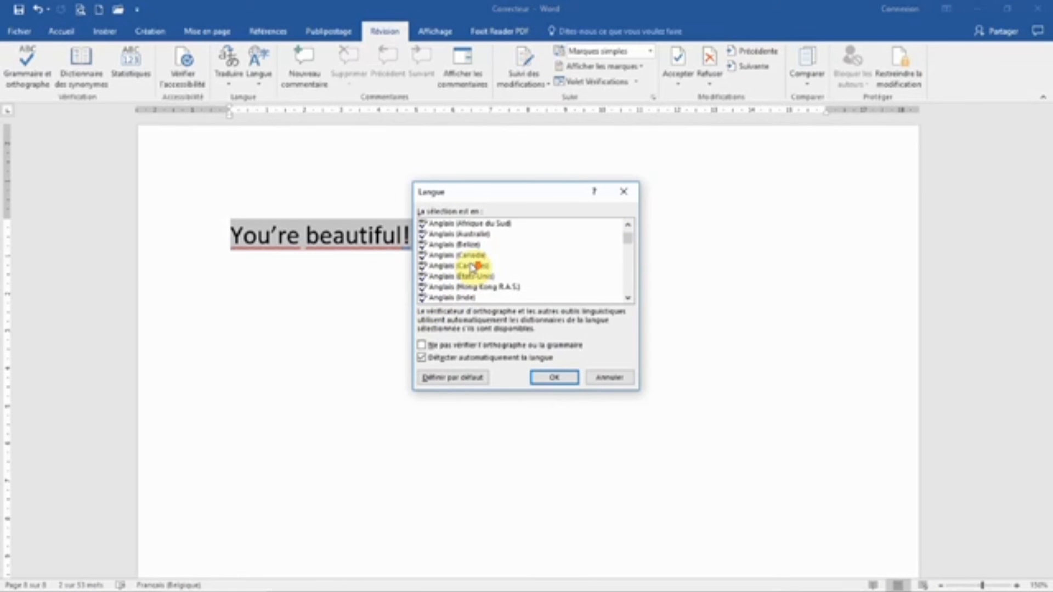
click(478, 277)
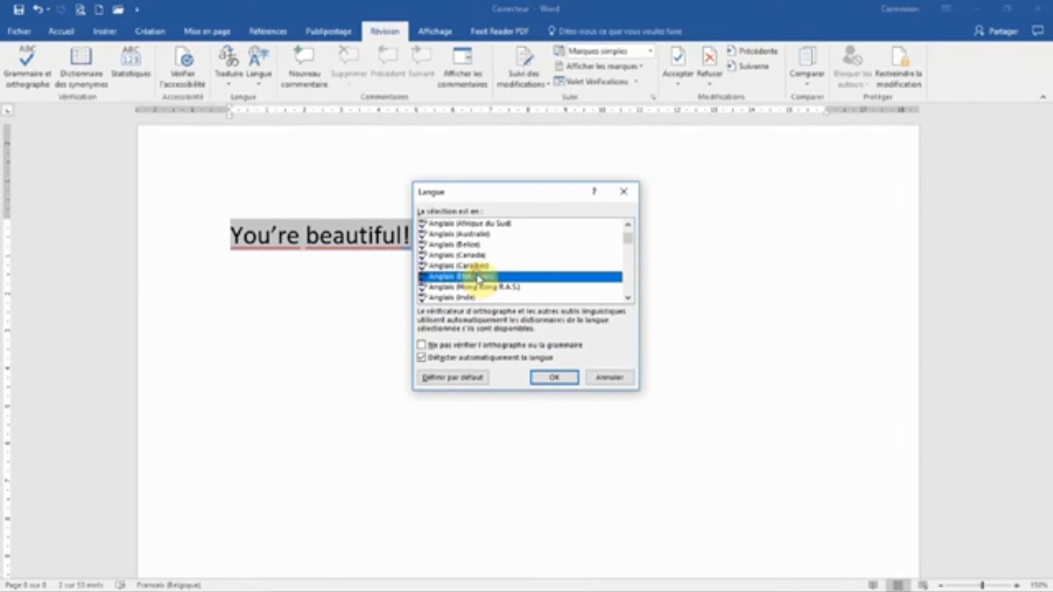
click(553, 377)
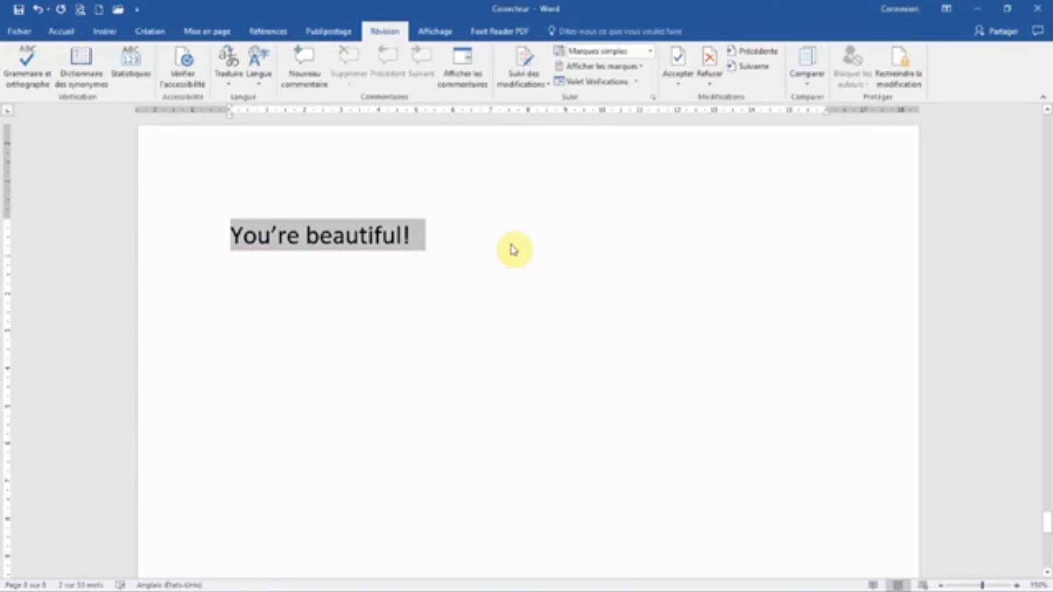
click(508, 248)
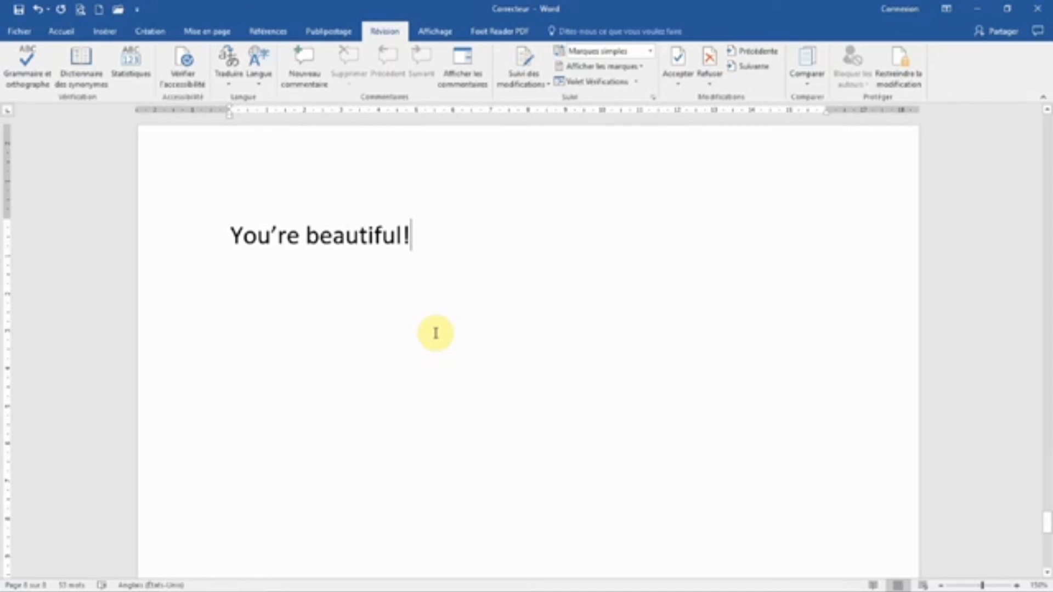
scroll(436, 333, down, 3)
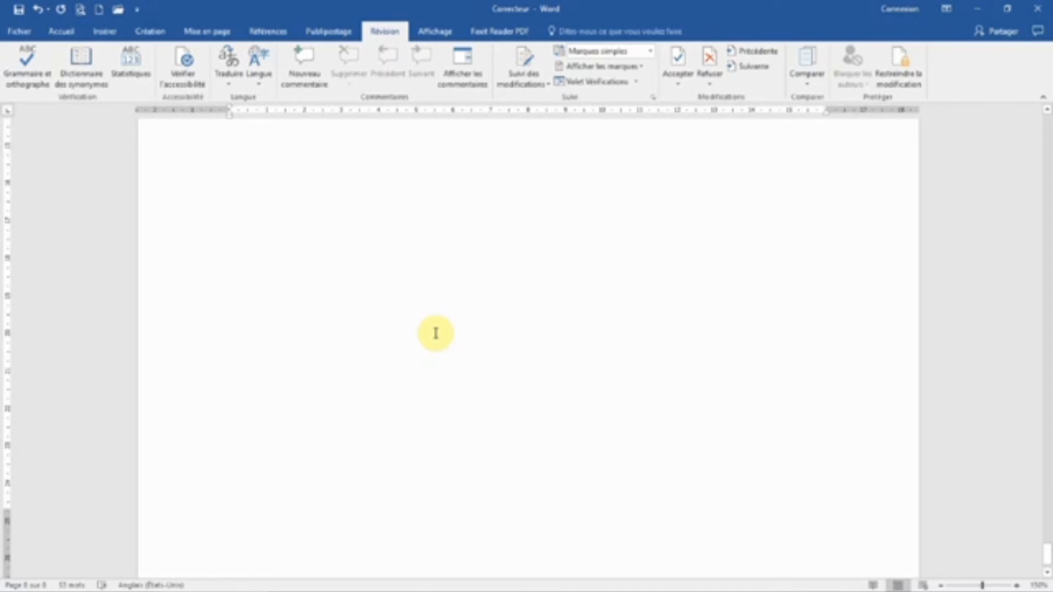
scroll(436, 332, down, 2)
scroll(435, 333, up, 5)
scroll(436, 332, up, 2)
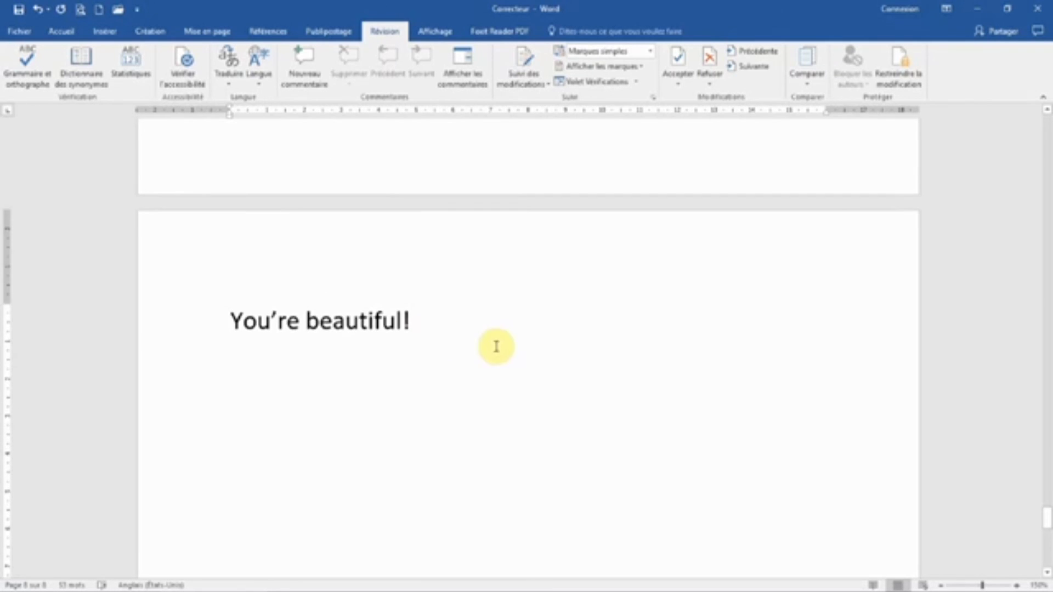